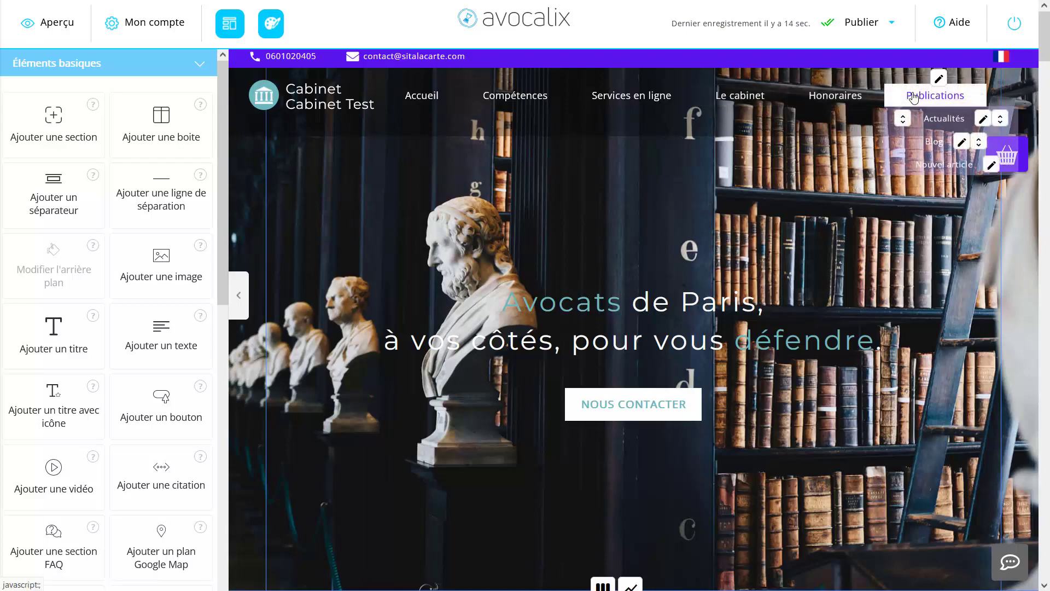
Switch the site to the theme with the vertical side menu and accept the reset of all modifications.
mouse_move(529, 102)
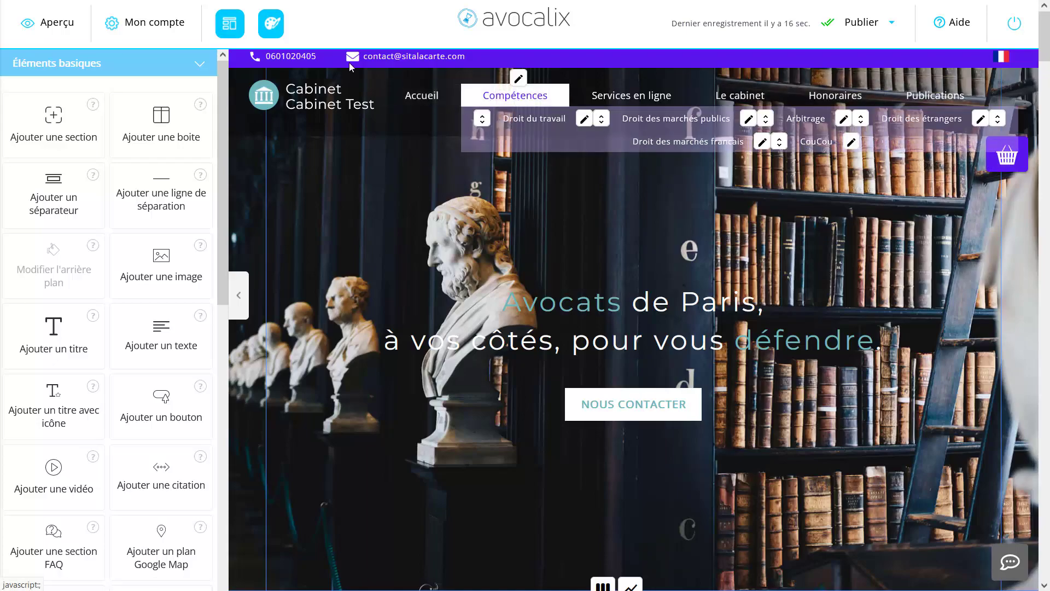
mouse_move(685, 104)
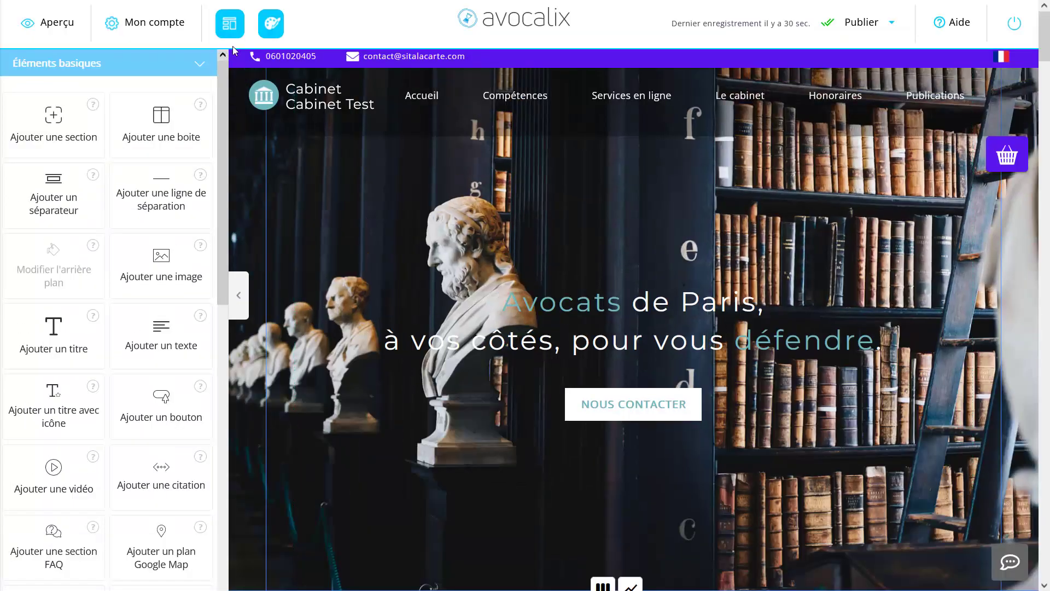
click(230, 24)
scroll(486, 186, down, 2)
scroll(486, 184, up, 2)
click(483, 184)
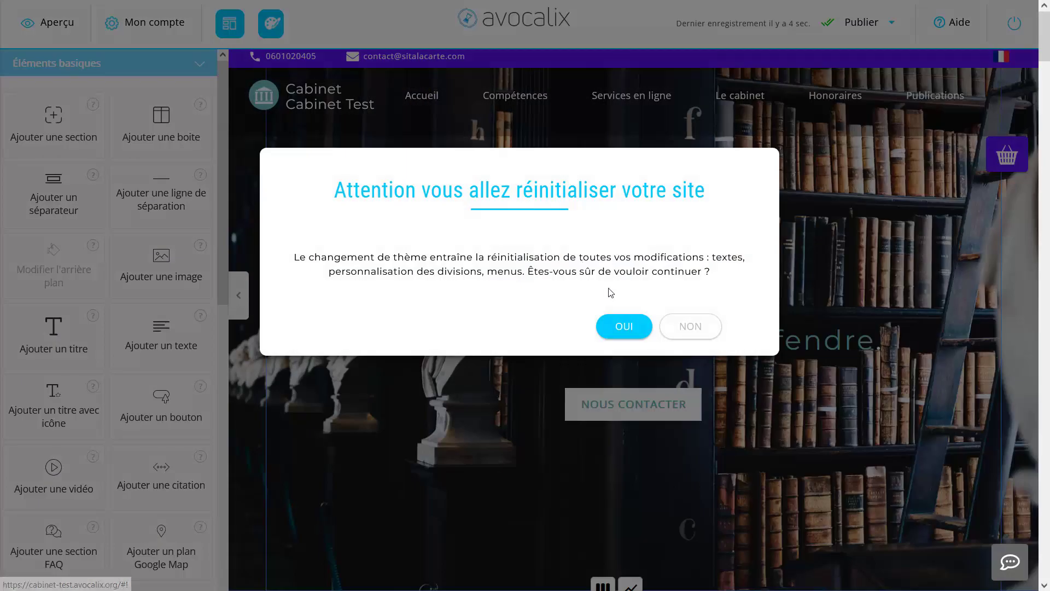
click(625, 326)
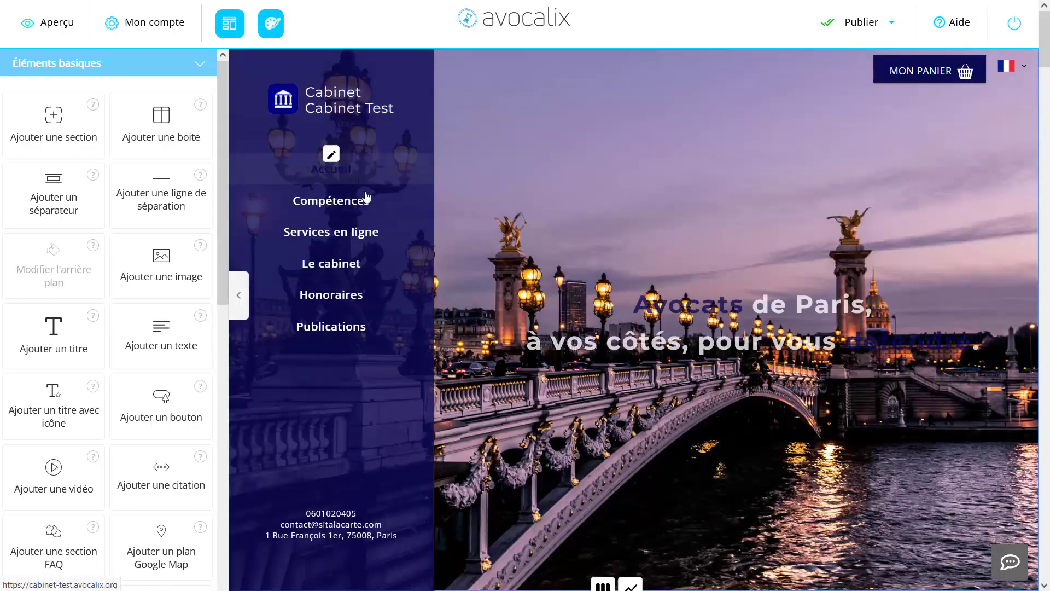
Change the site's theme to Theme 8 and accept the reset of the site.
mouse_move(365, 212)
mouse_move(355, 243)
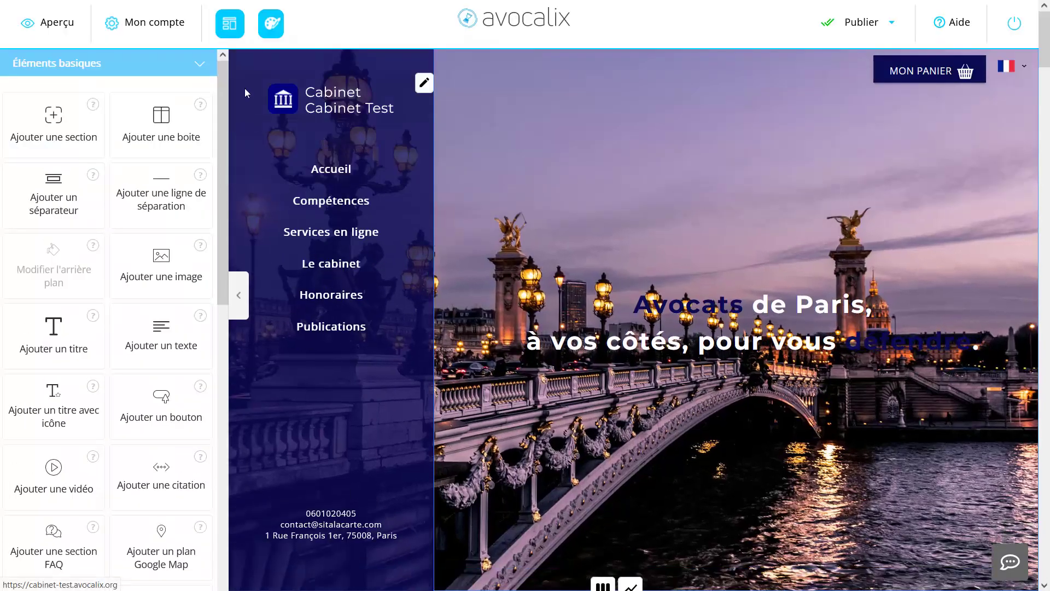
click(230, 23)
scroll(426, 223, down, 2)
scroll(427, 223, down, 3)
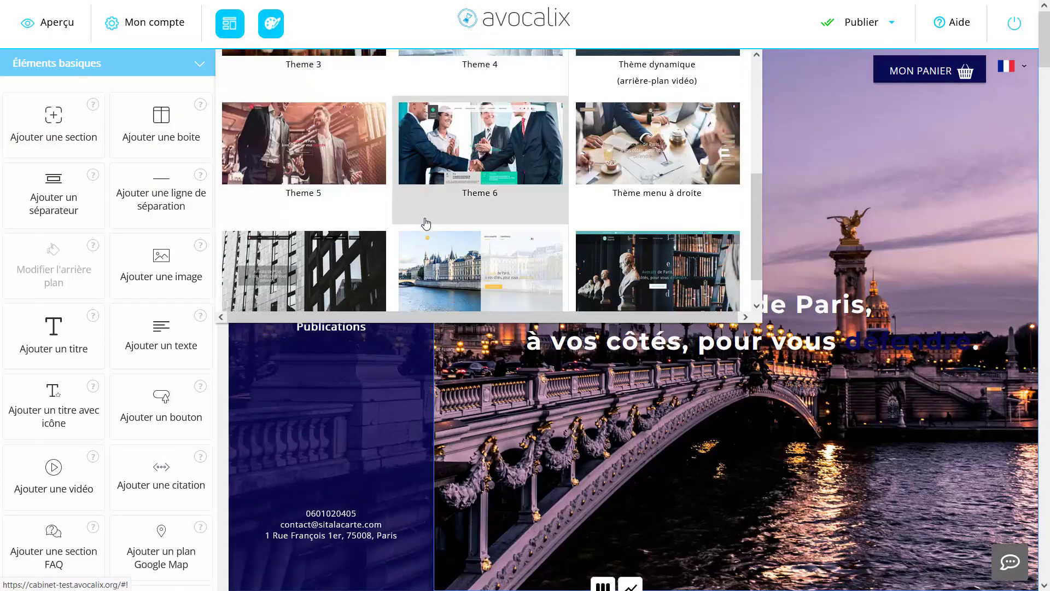
click(462, 246)
click(623, 330)
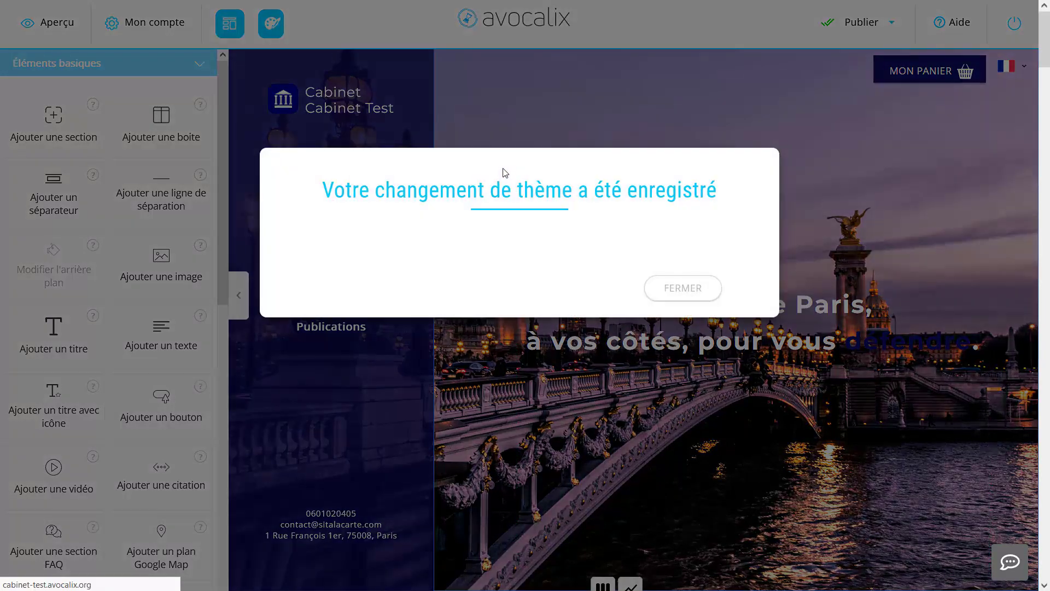
click(677, 287)
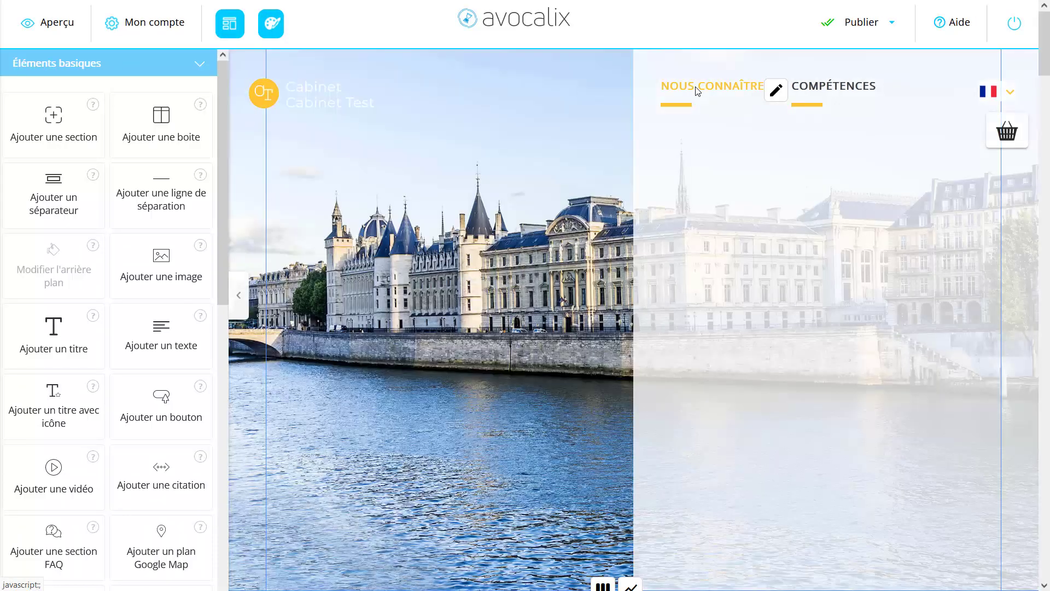
Look at the Nous connaître and Compétences submenus, and change the site's theme to Thème corporate, accepting the reset.
mouse_move(699, 93)
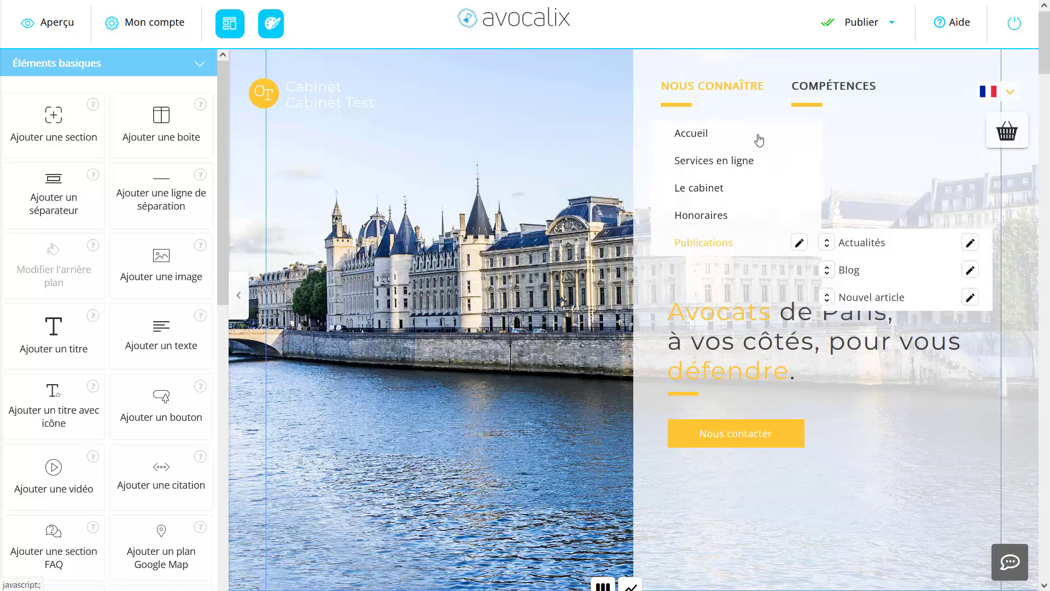
mouse_move(827, 87)
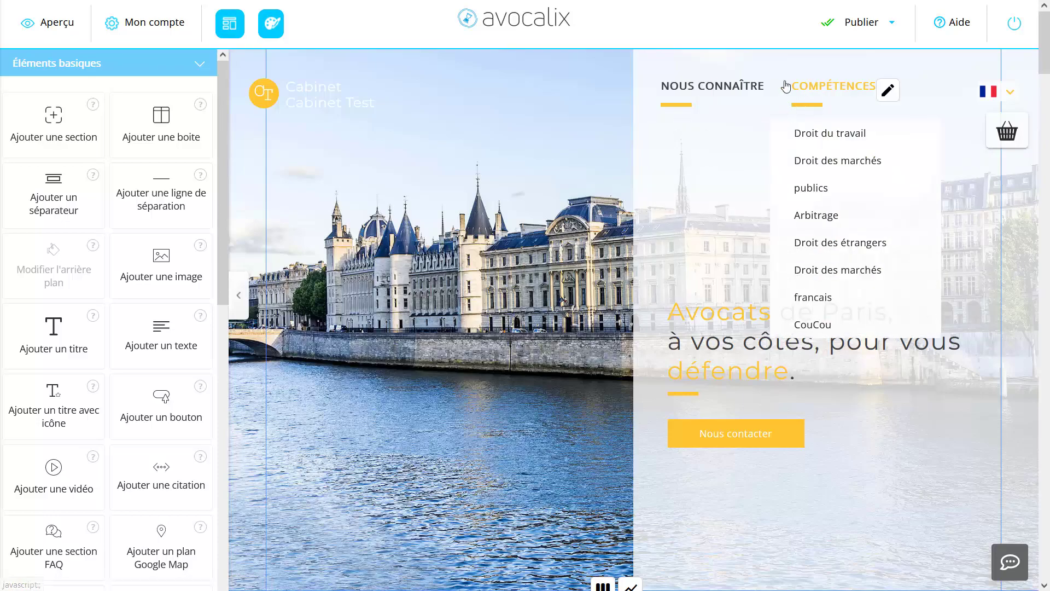
click(234, 27)
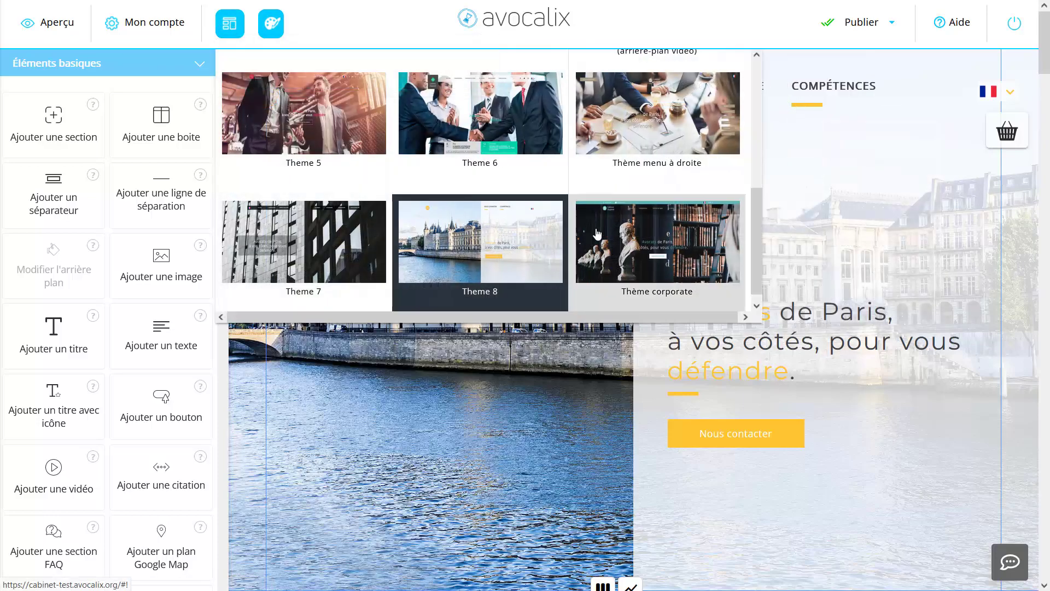
click(616, 230)
click(624, 328)
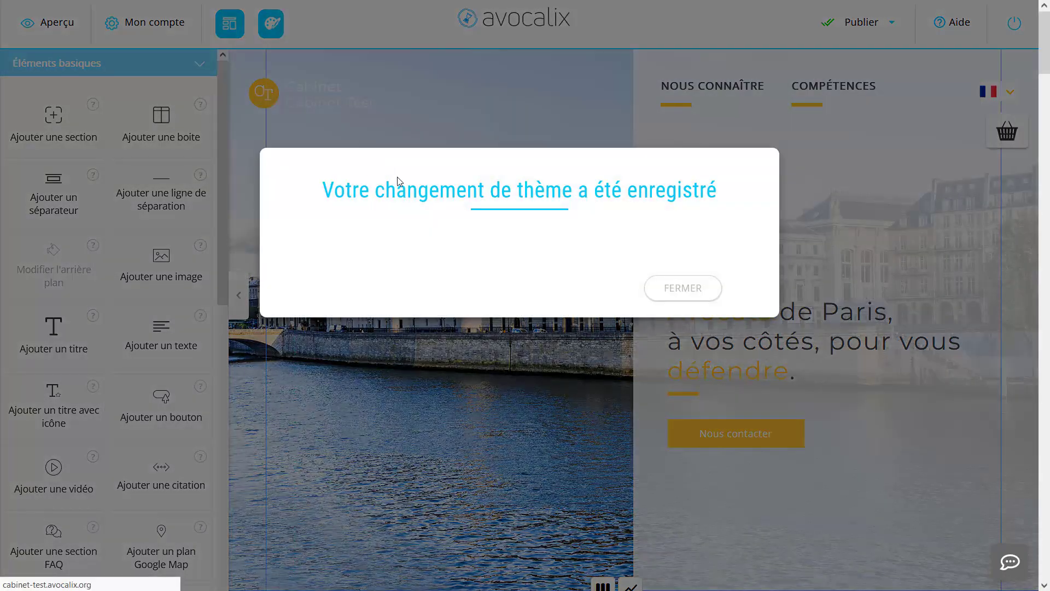
click(675, 291)
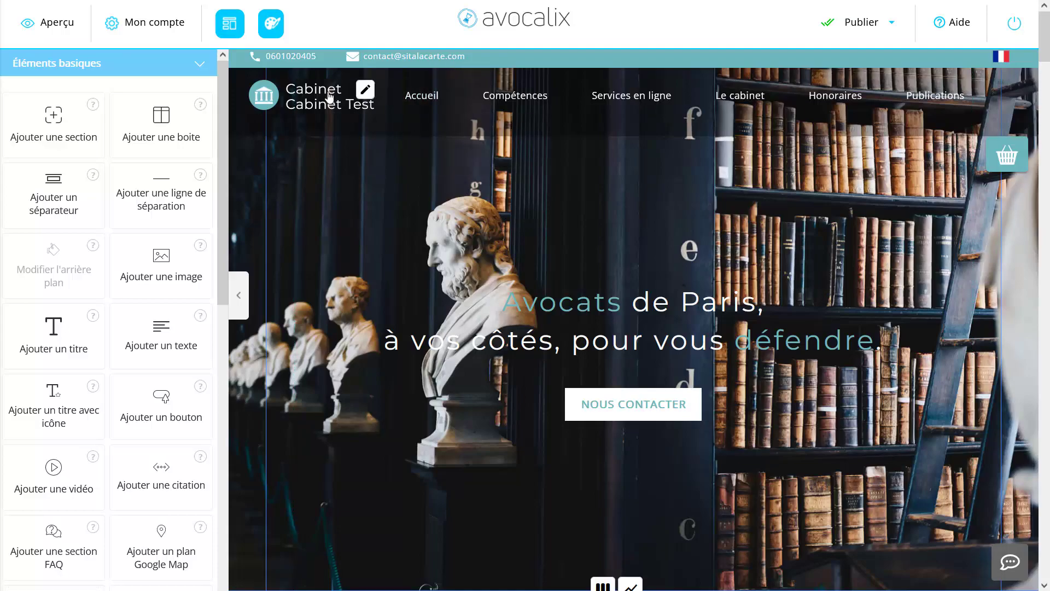
View the logo generator's settings for the header logo, close them, and view the Compétences submenu.
click(365, 93)
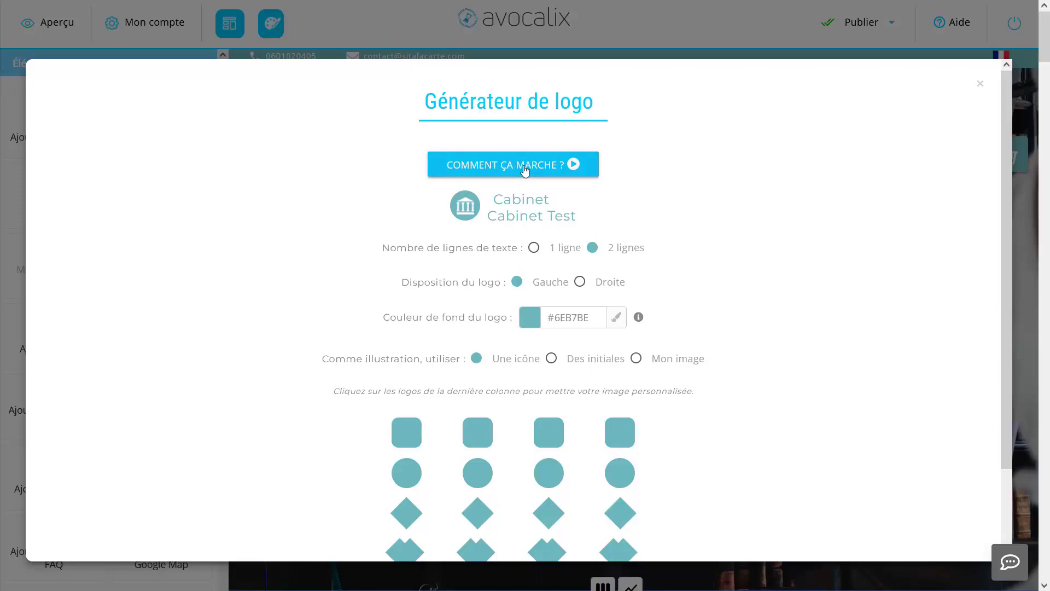
click(980, 85)
mouse_move(414, 100)
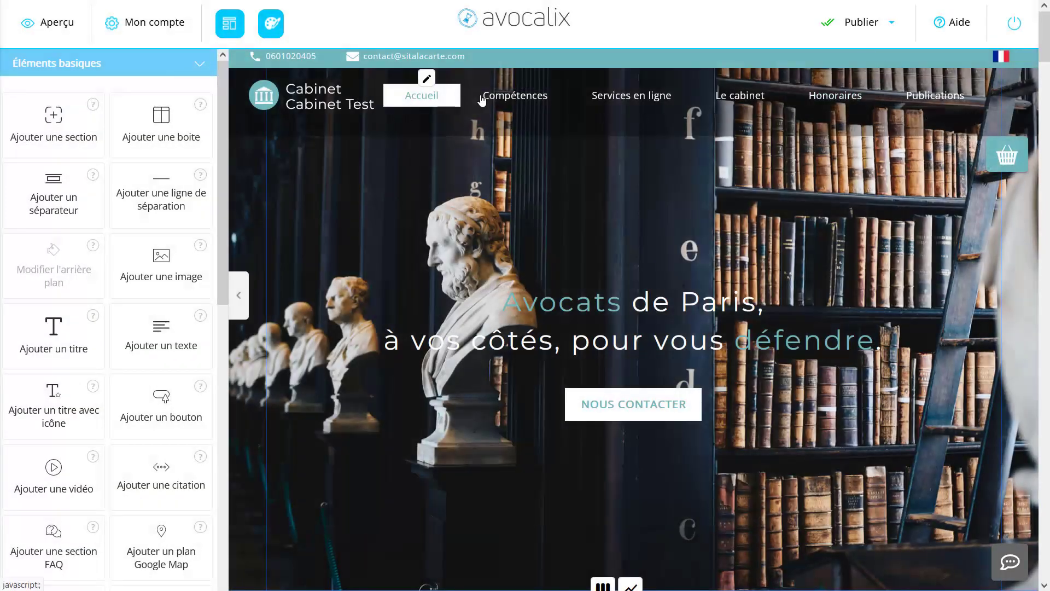
mouse_move(515, 96)
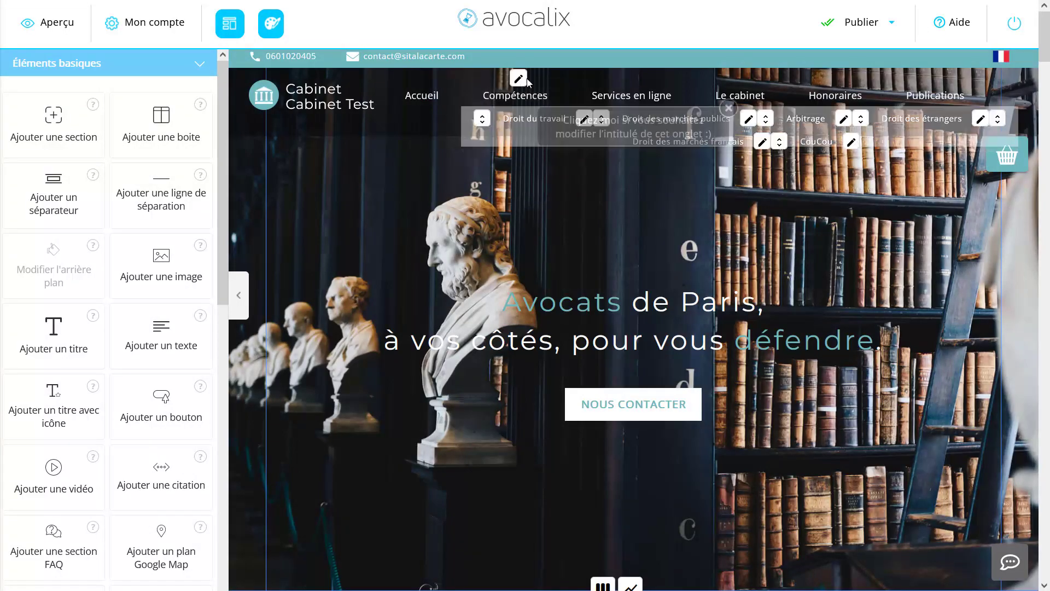
Edit the Accueil menu tab and change its text to "Ma page d'accueil".
mouse_move(426, 80)
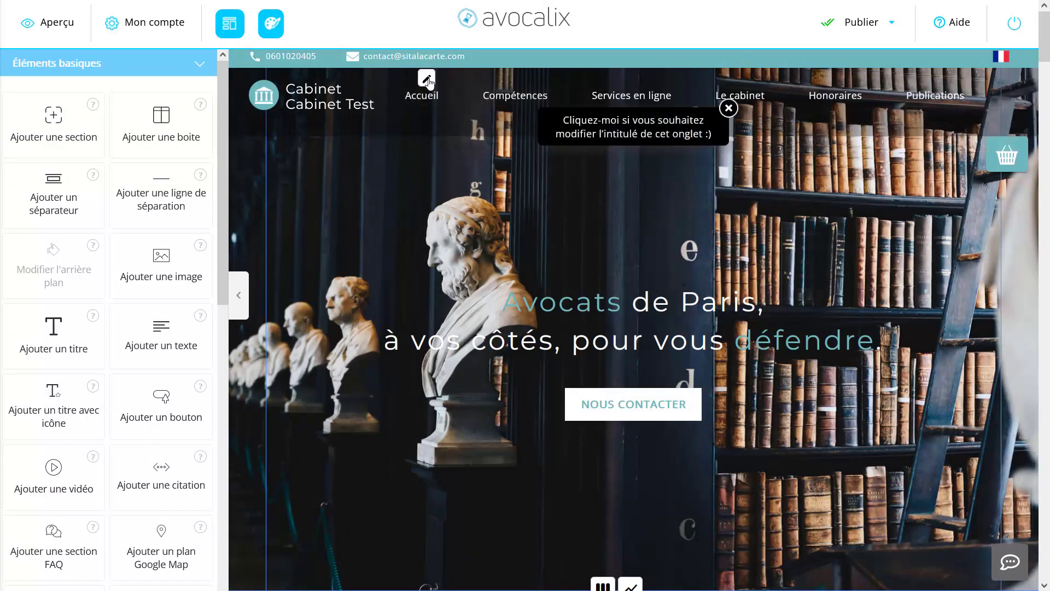
click(428, 79)
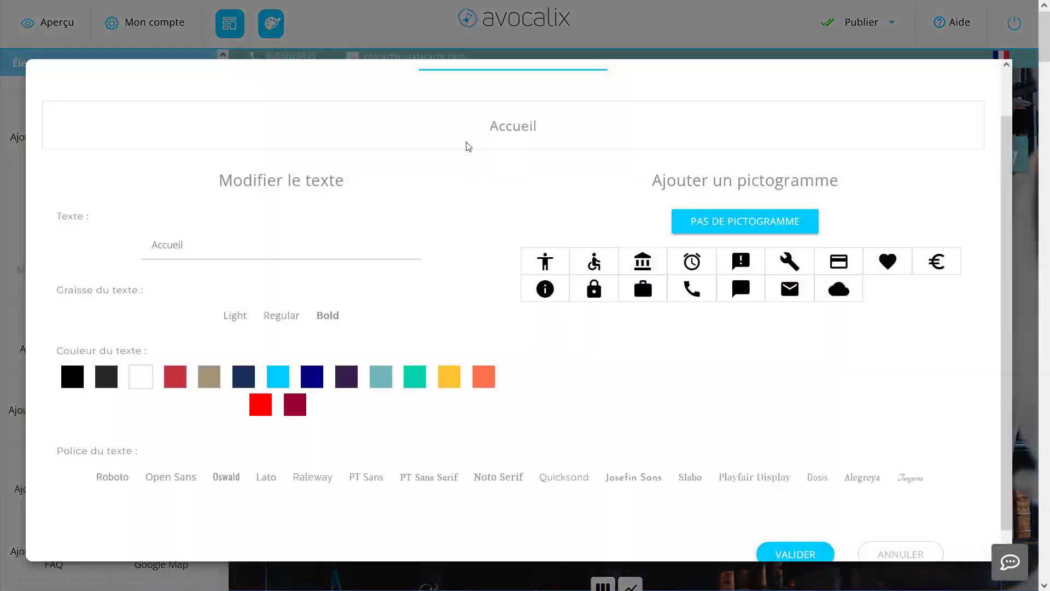
click(243, 247)
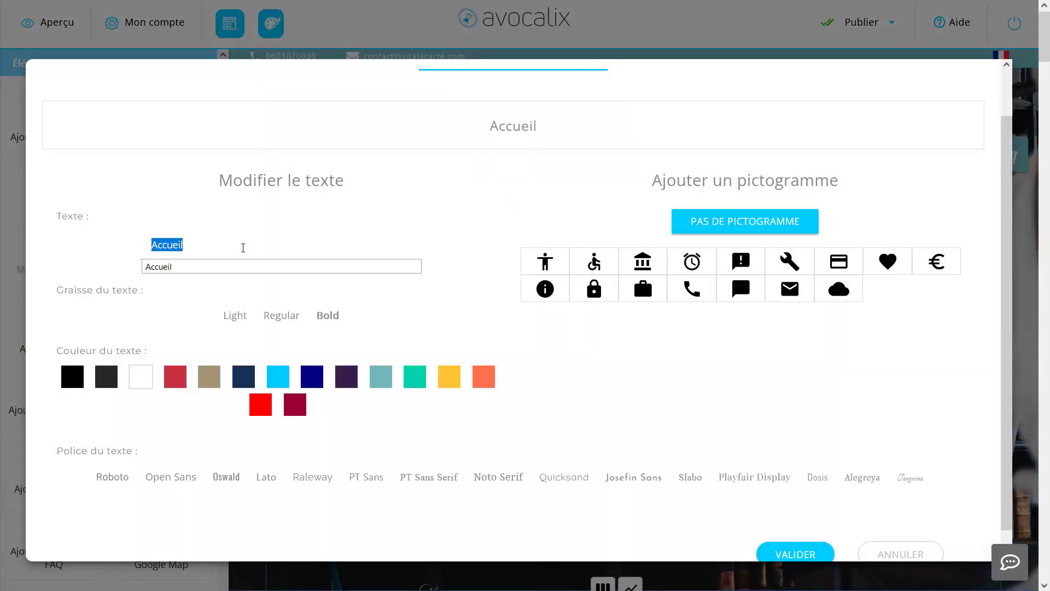
click(199, 247)
drag(162, 244, 119, 243)
text(Ma pAge)
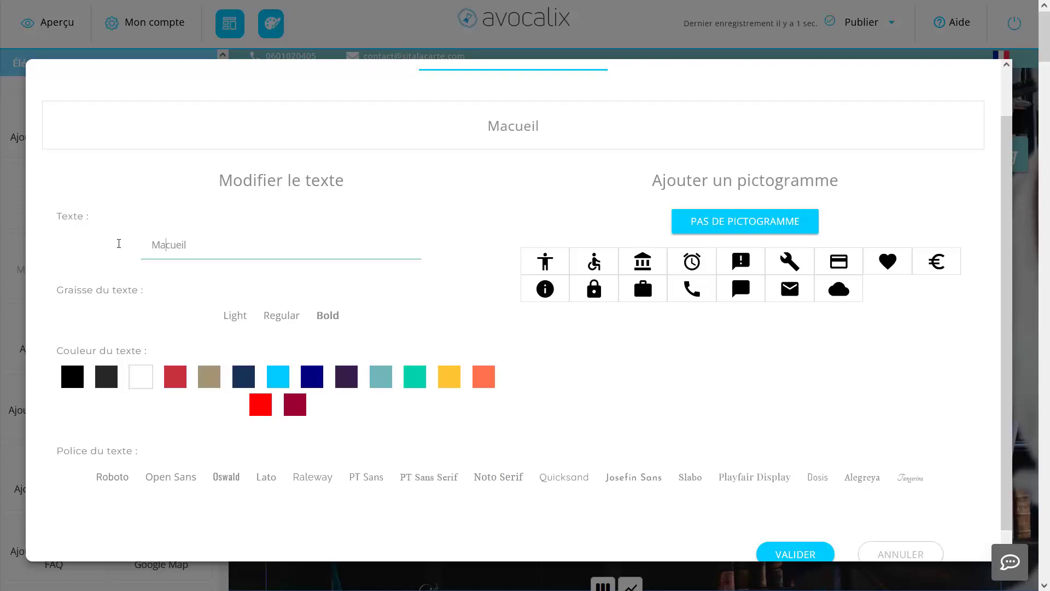
key(BackSpace)
key(BackSpace)
key(BackSpace)
text(af)
key(BackSpace)
text(e)
key(BackSpace)
text(ge d'a)
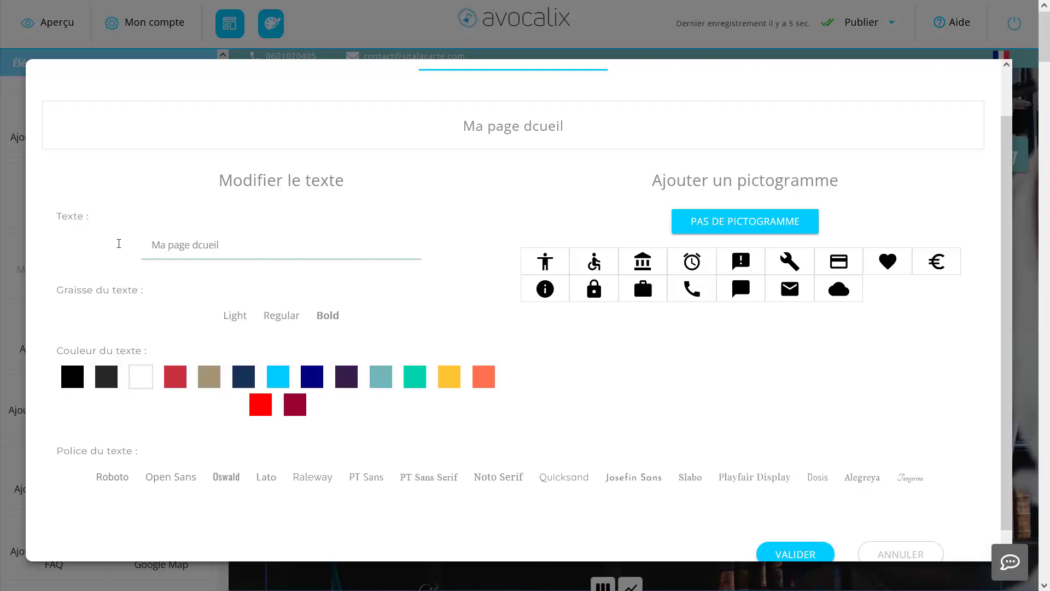
text(c)
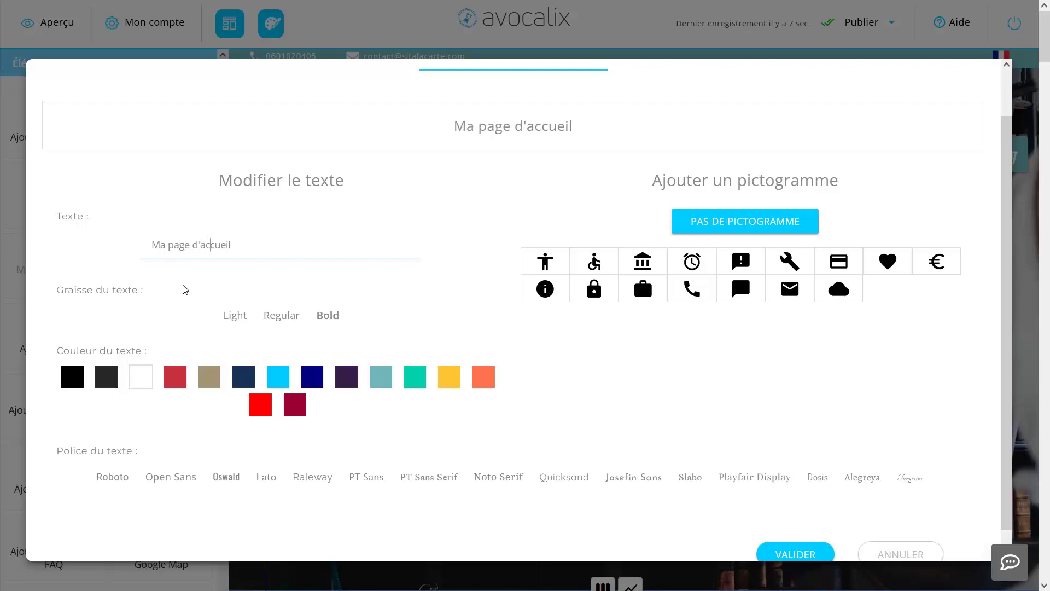
Format the tab's text as bold dark red with no pictogram, and validate the tab changes.
click(321, 324)
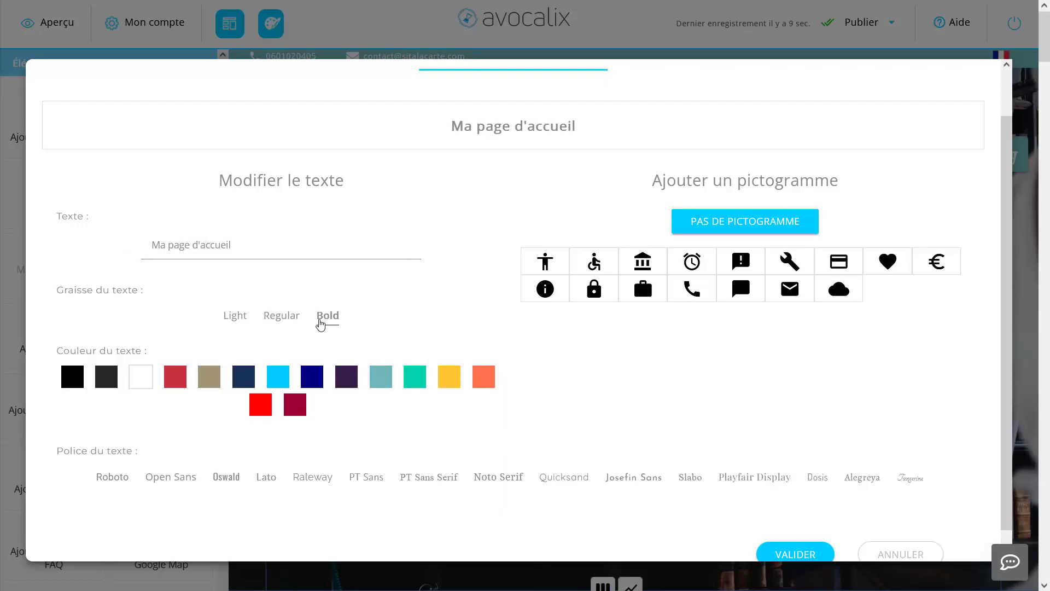
click(283, 324)
click(328, 323)
click(179, 384)
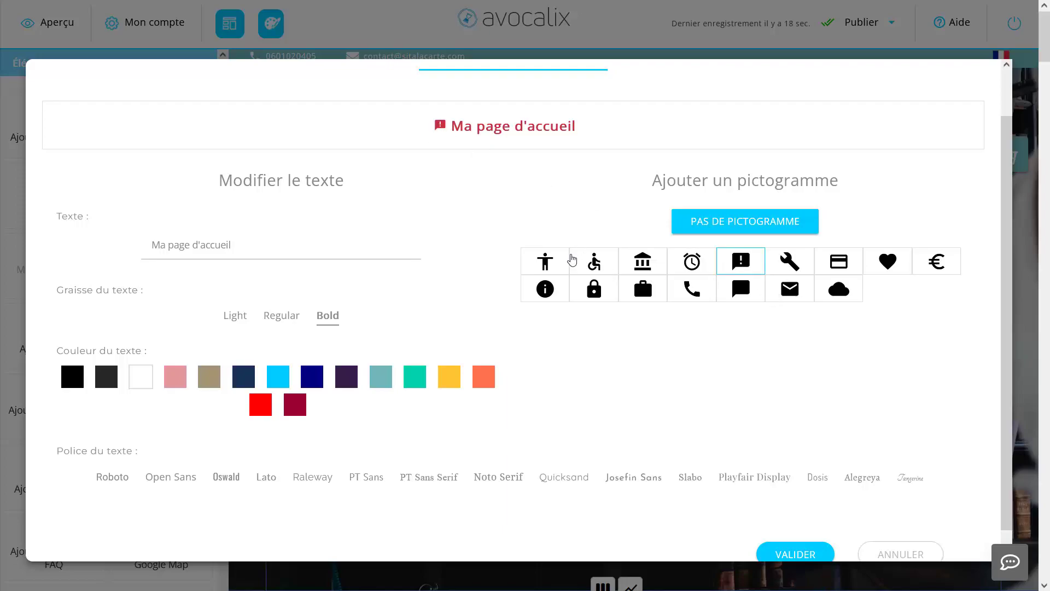
click(738, 228)
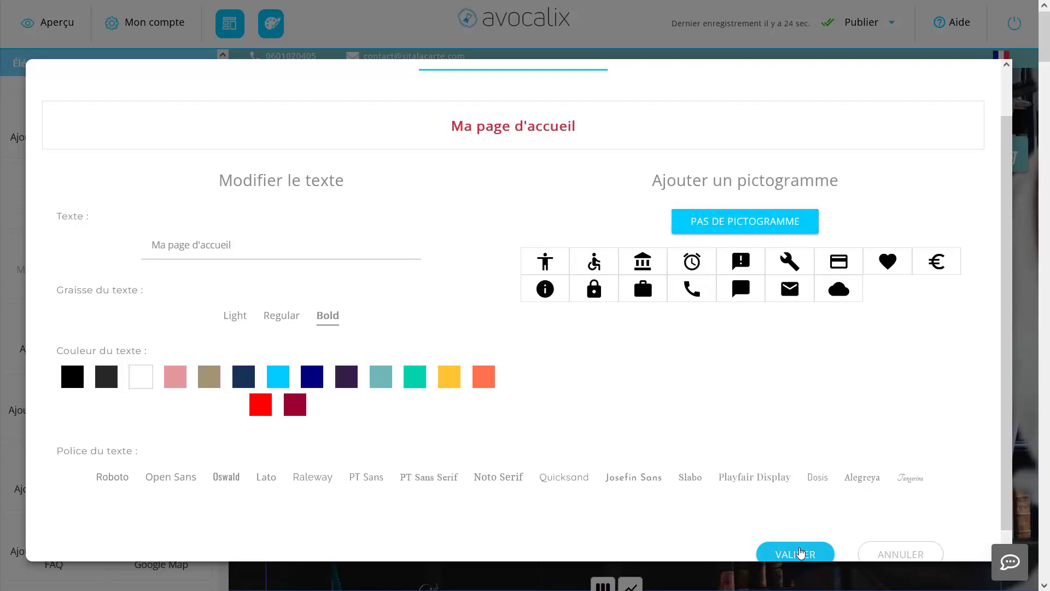
click(781, 554)
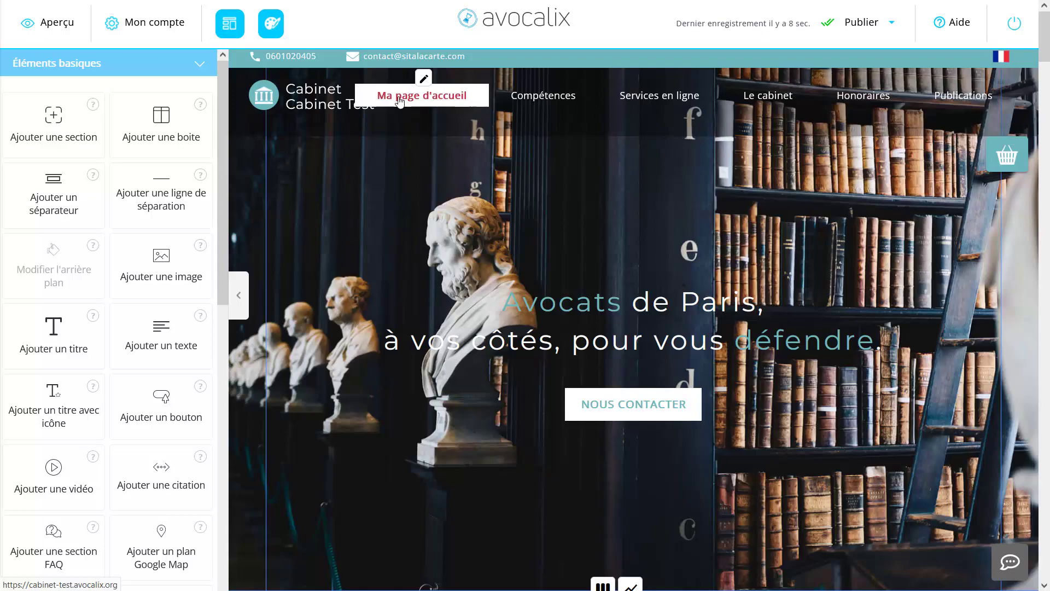
Set the site's menu background colour to orange #E65627FF in the colour settings.
mouse_move(549, 95)
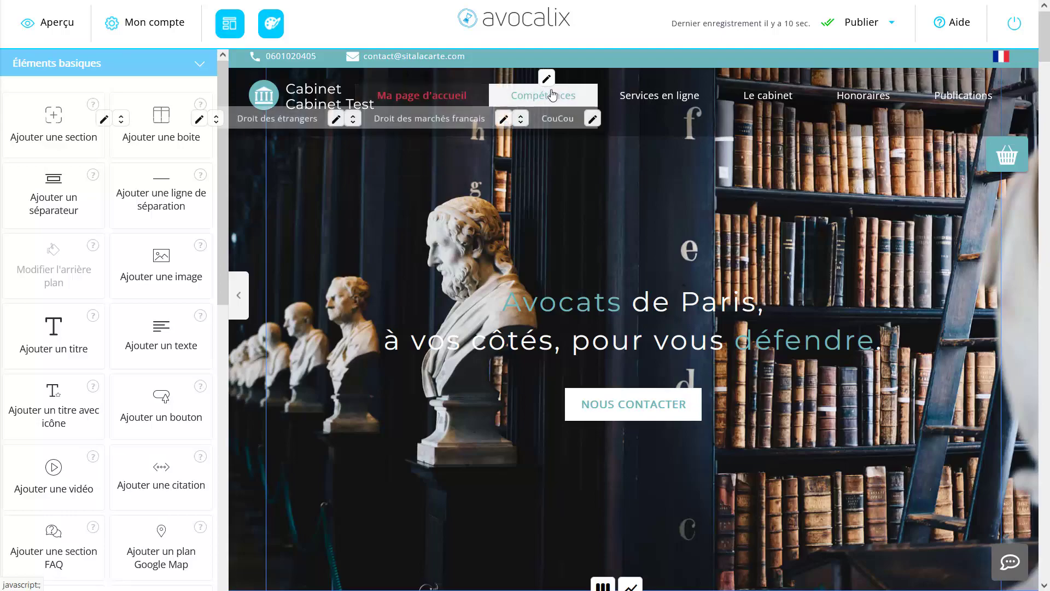
mouse_move(647, 89)
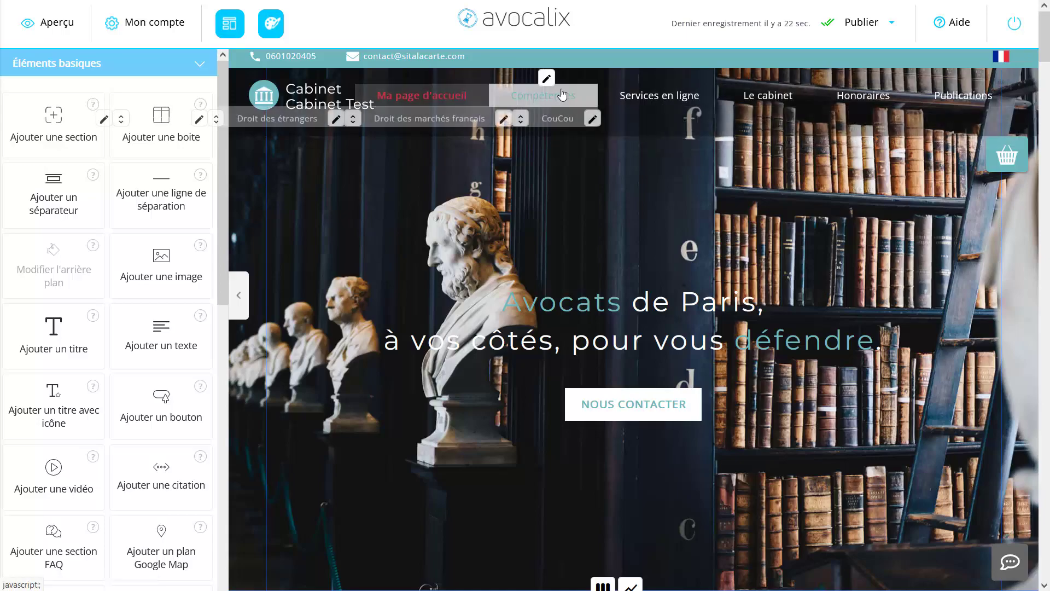
click(271, 23)
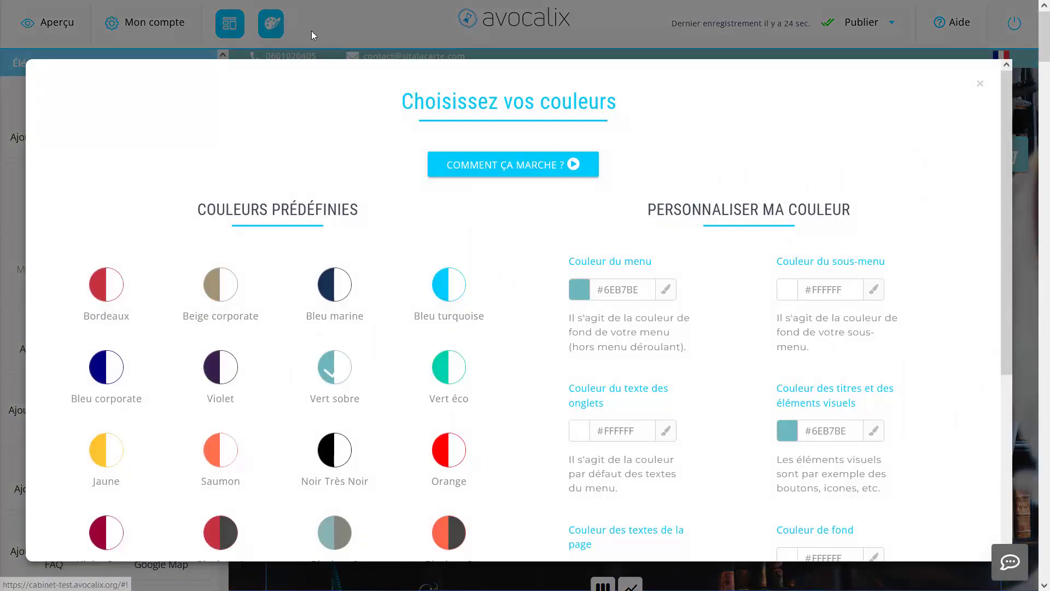
click(666, 291)
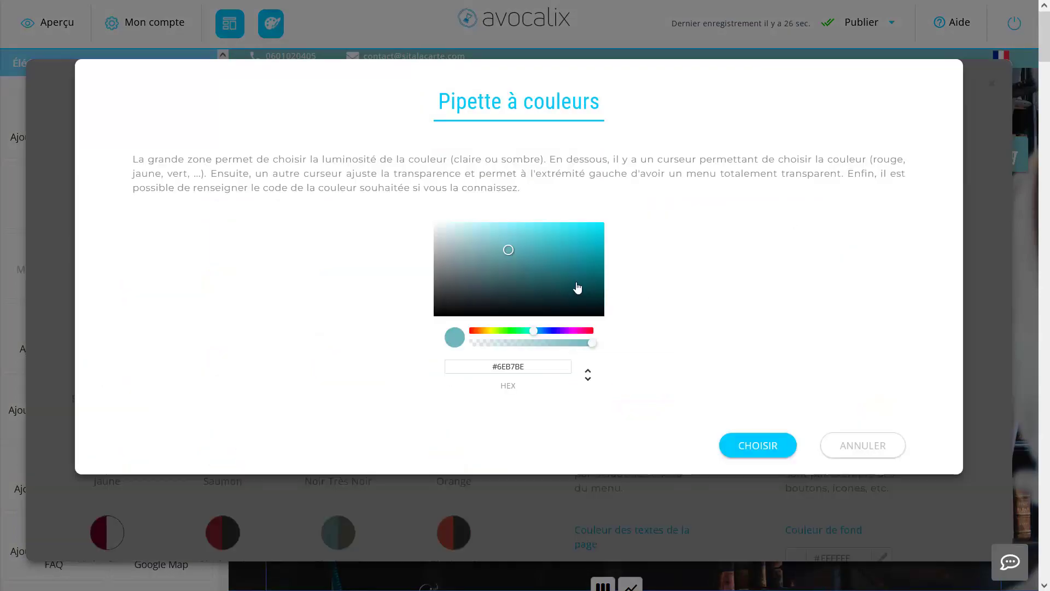
click(474, 331)
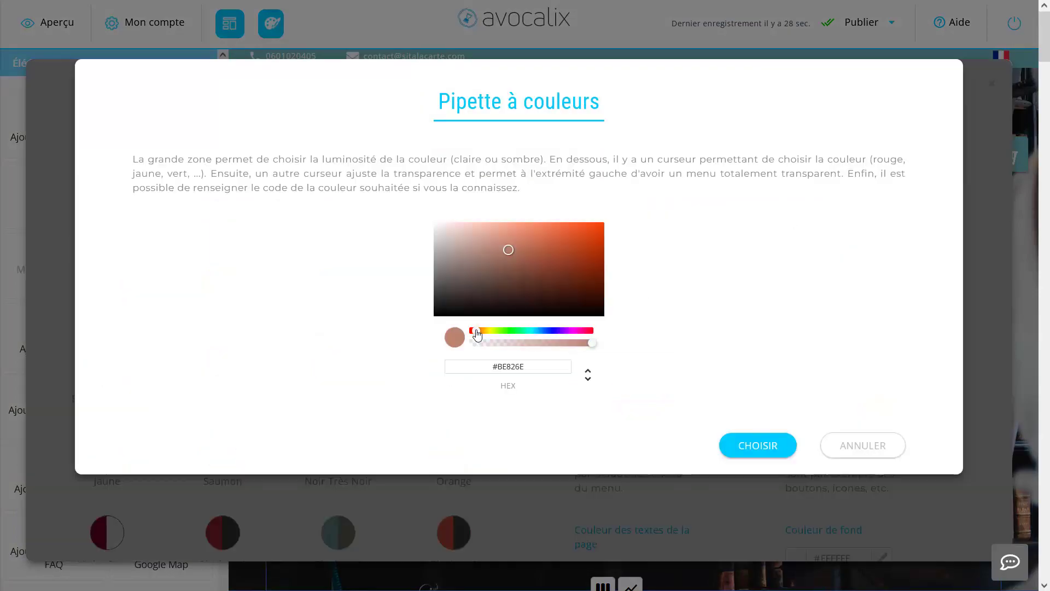
click(578, 230)
click(747, 451)
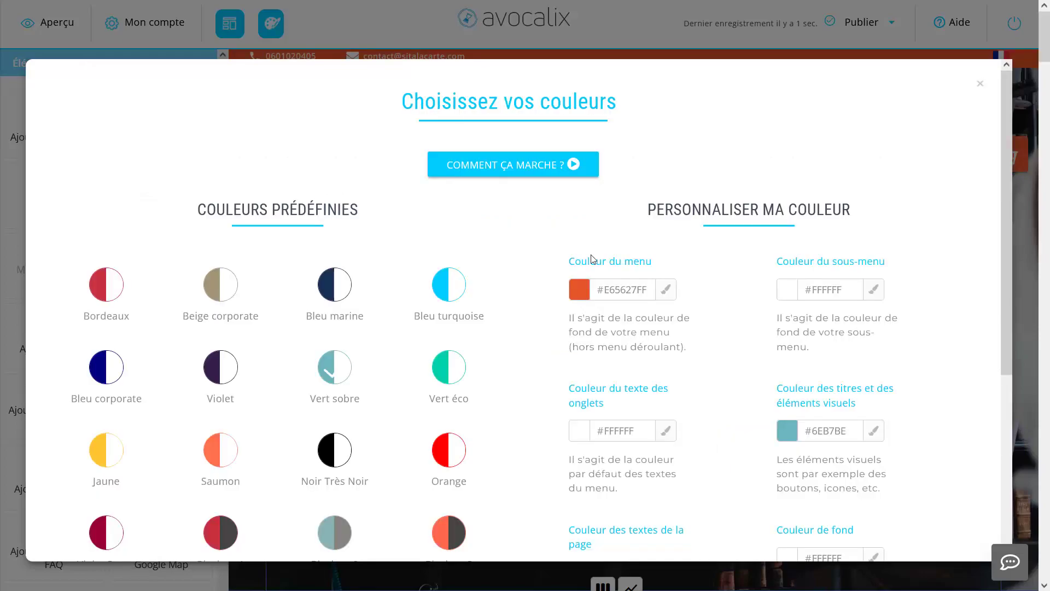
Set the submenu background colour to light red #FF5A5A and save the colour settings.
click(864, 289)
click(546, 227)
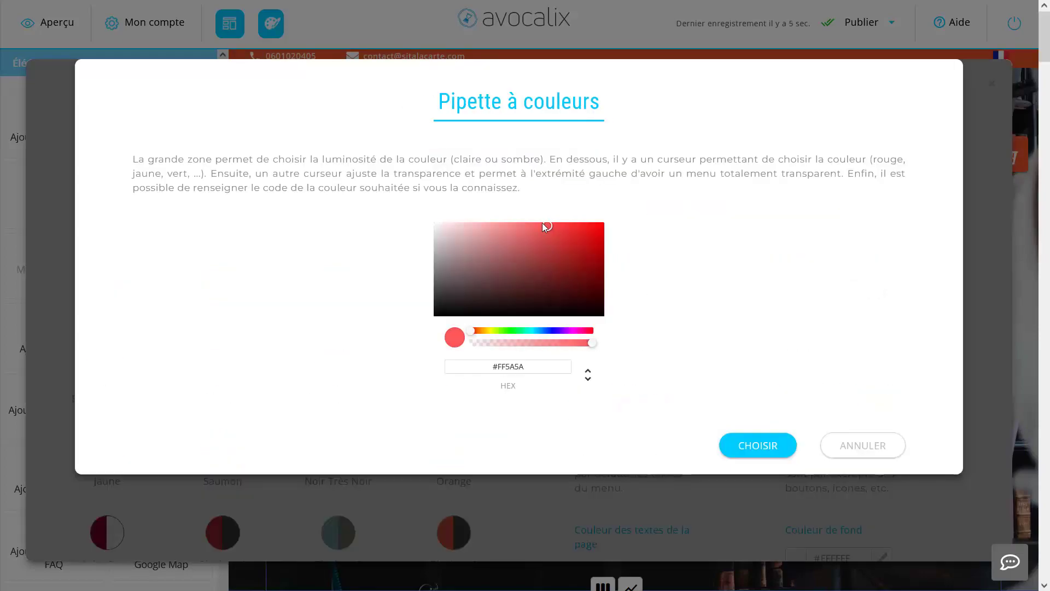
click(742, 446)
scroll(785, 539, down, 5)
click(772, 544)
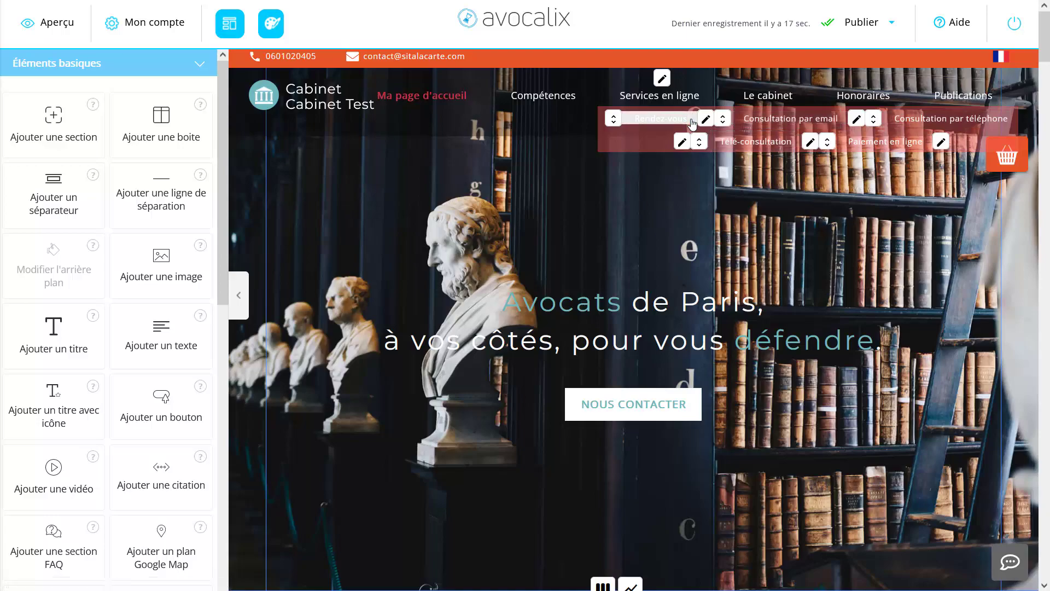
Reopen the site's colour settings and review the predefined palettes and the custom text, title and background colour options.
click(271, 23)
scroll(559, 142, up, 3)
scroll(877, 411, down, 3)
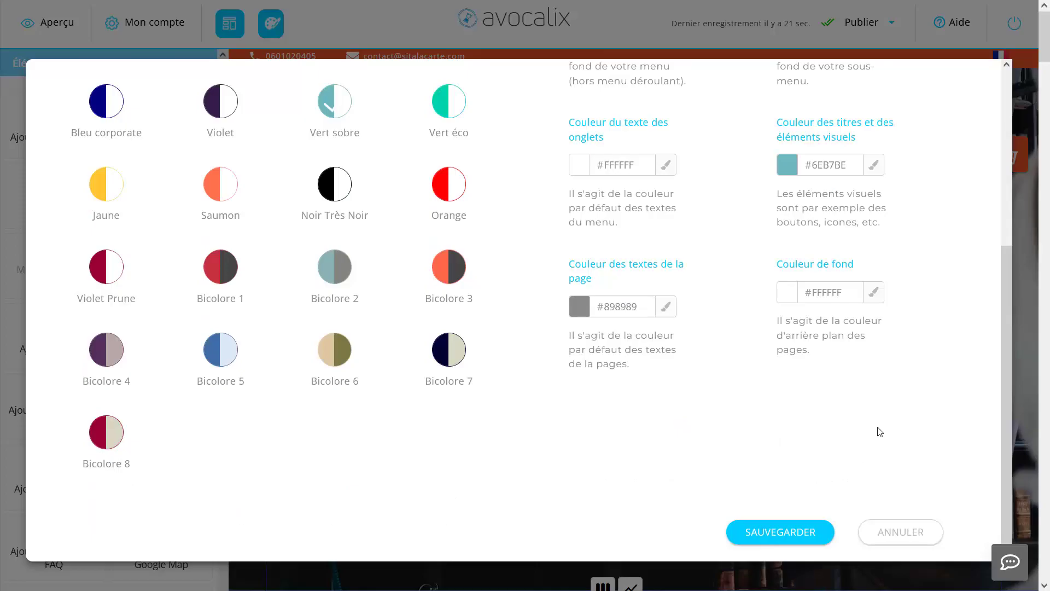
Close the colour settings without saving and reorder the "Services en ligne" submenu so "Télé-consultation" comes first and "Rendez-vous" last.
click(897, 533)
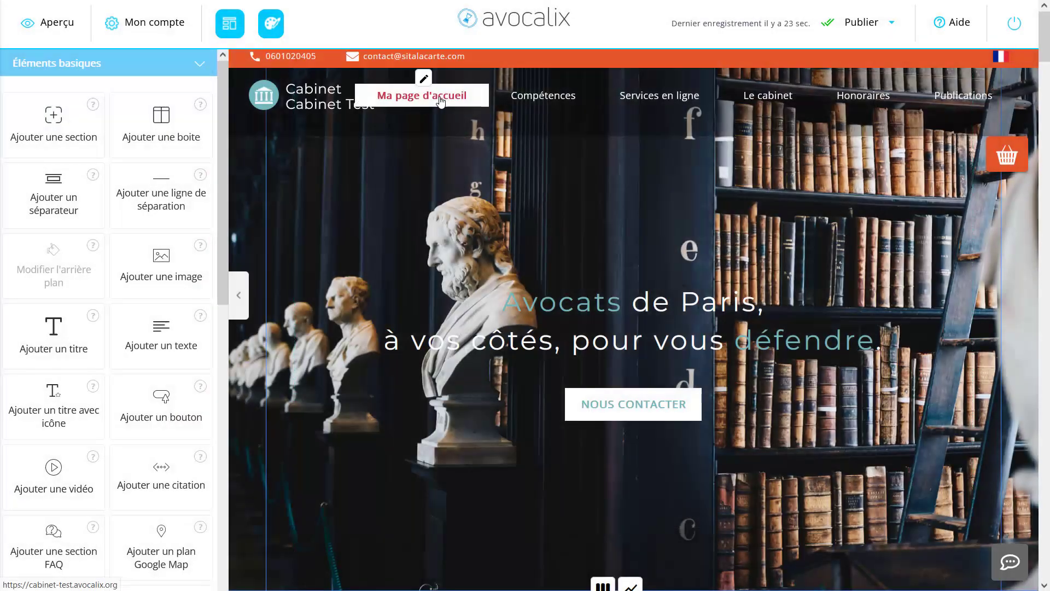
mouse_move(660, 97)
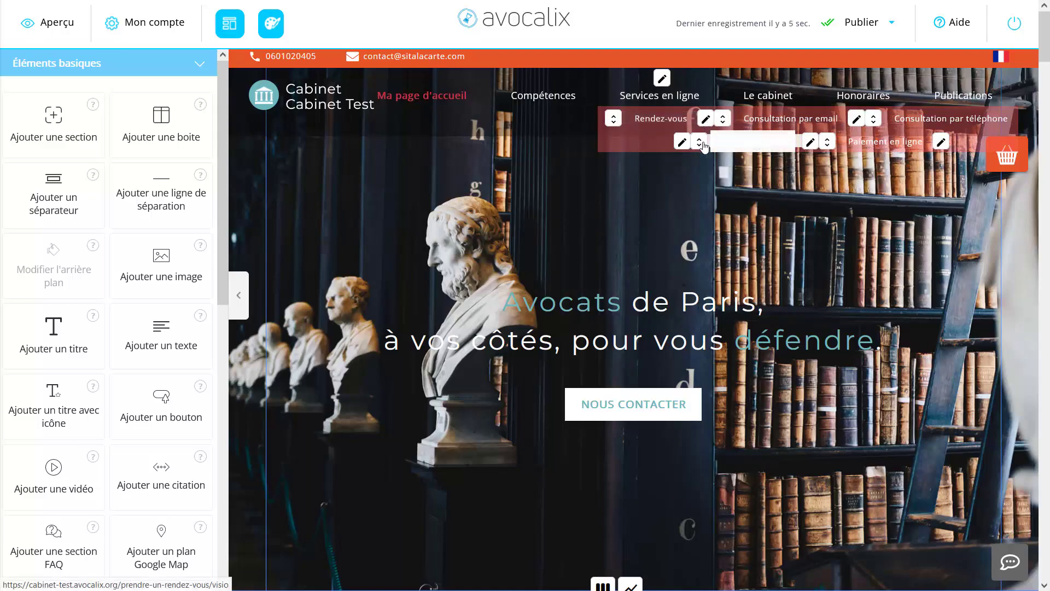
drag(700, 145, 841, 122)
drag(757, 111, 620, 121)
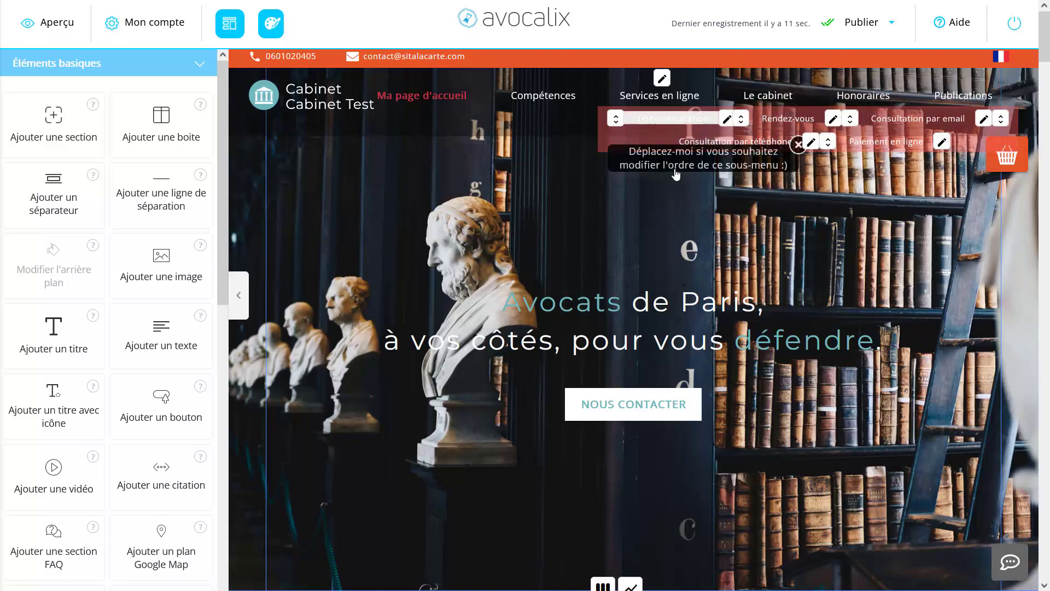
drag(850, 119, 921, 155)
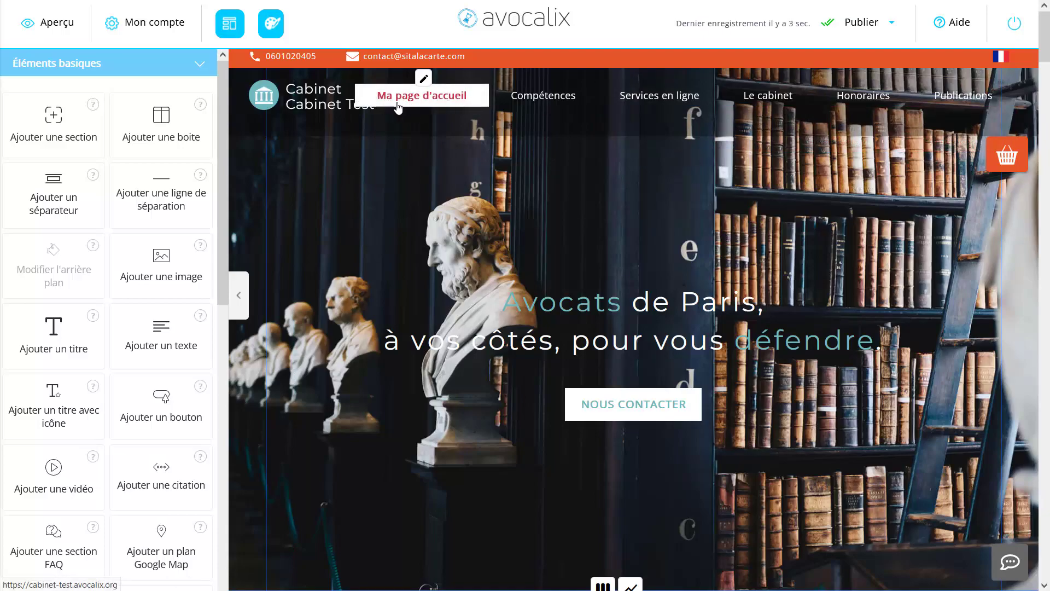
scroll(618, 306, down, 10)
scroll(617, 307, down, 3)
scroll(694, 373, up, 13)
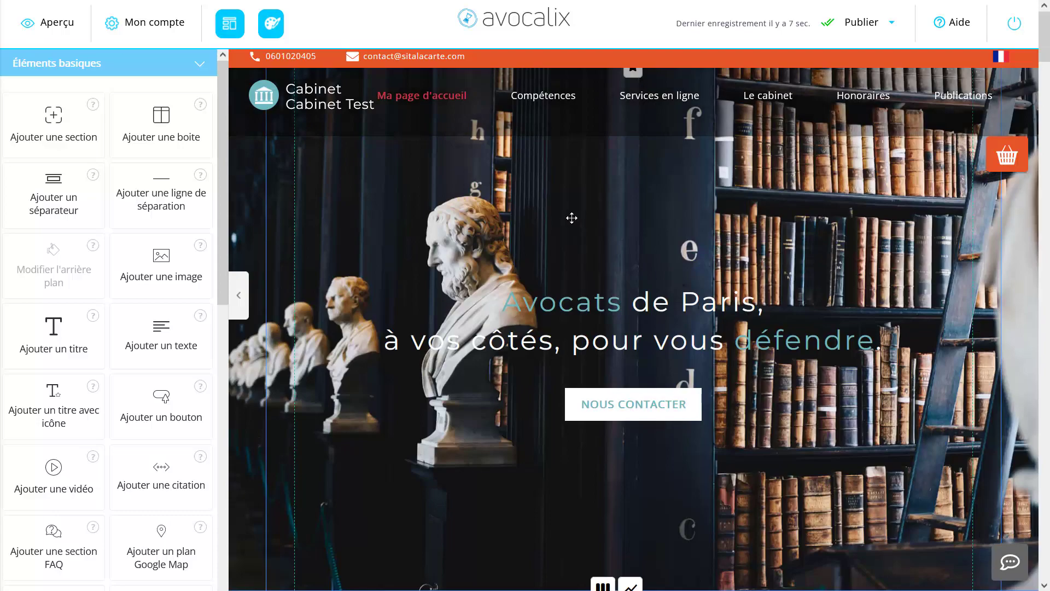
mouse_move(544, 95)
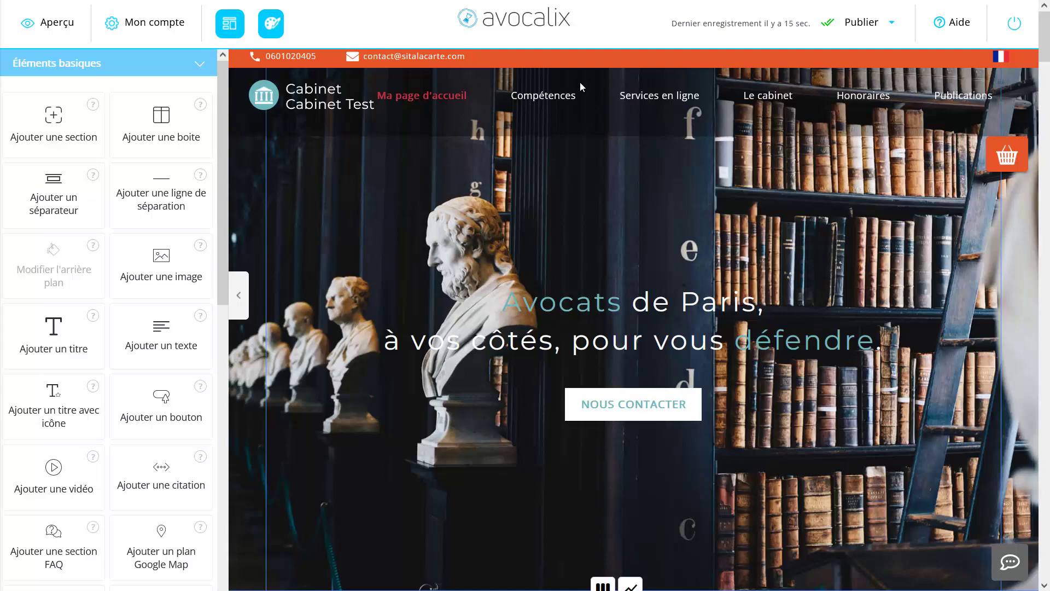
mouse_move(670, 108)
mouse_move(978, 99)
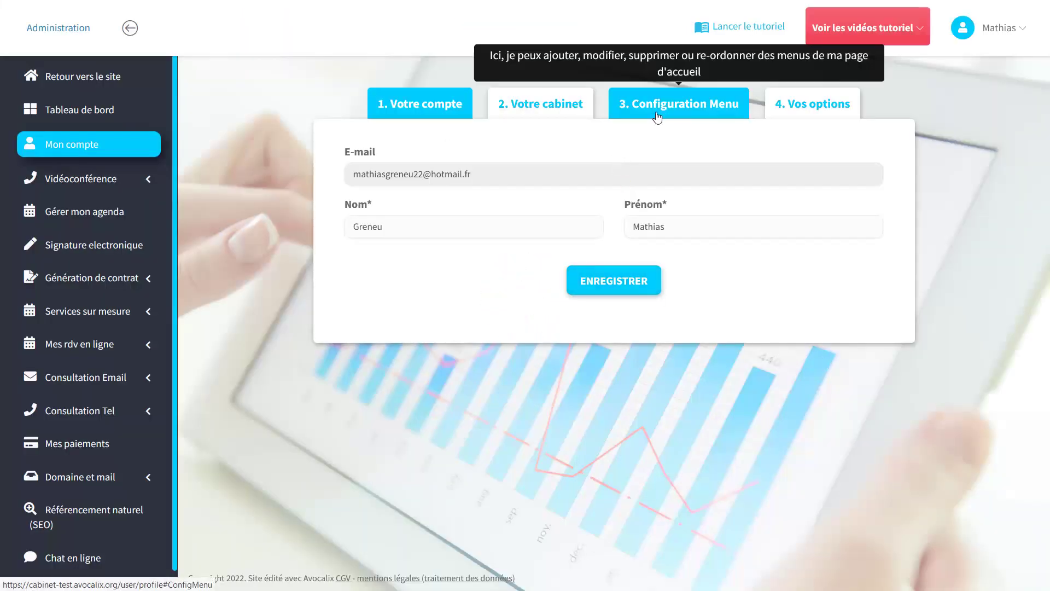
In the account's menu configuration, move the "Ma page d'accueil" tab below "Compétences" and save the menu.
click(679, 112)
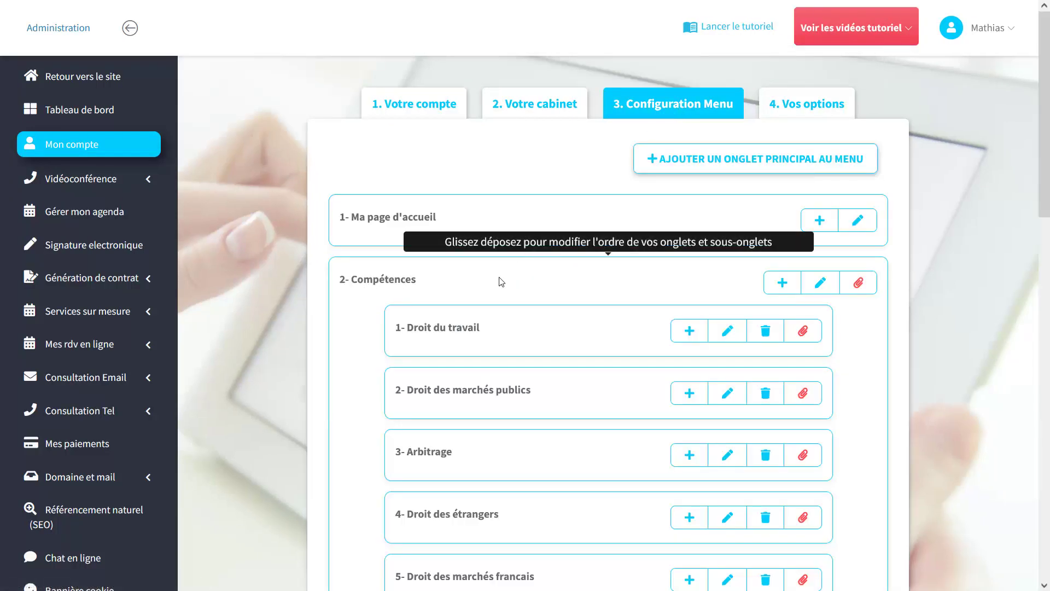
drag(511, 214, 498, 454)
scroll(498, 454, down, 8)
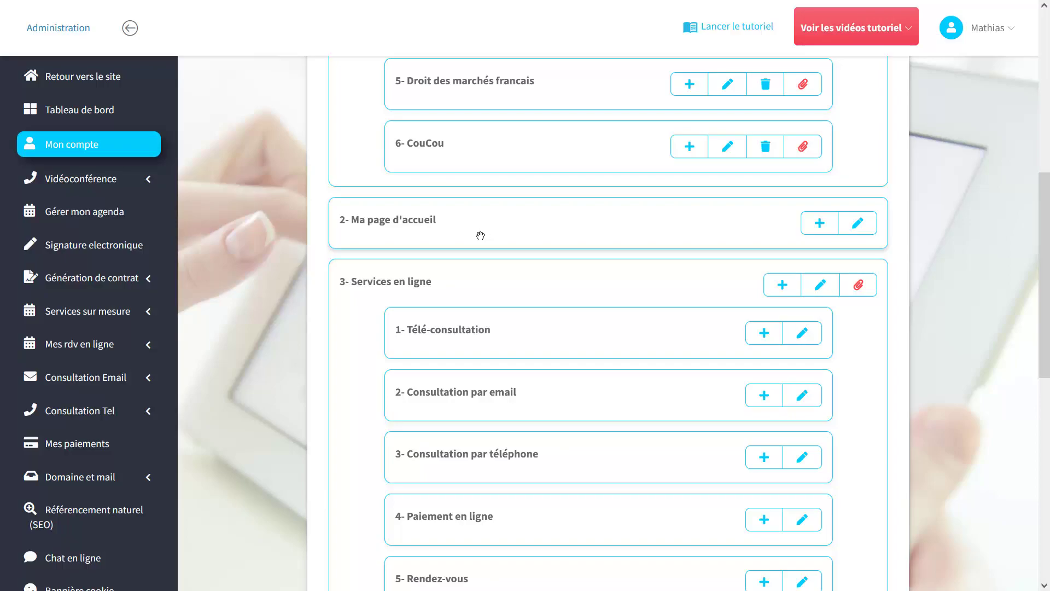
scroll(481, 236, up, 5)
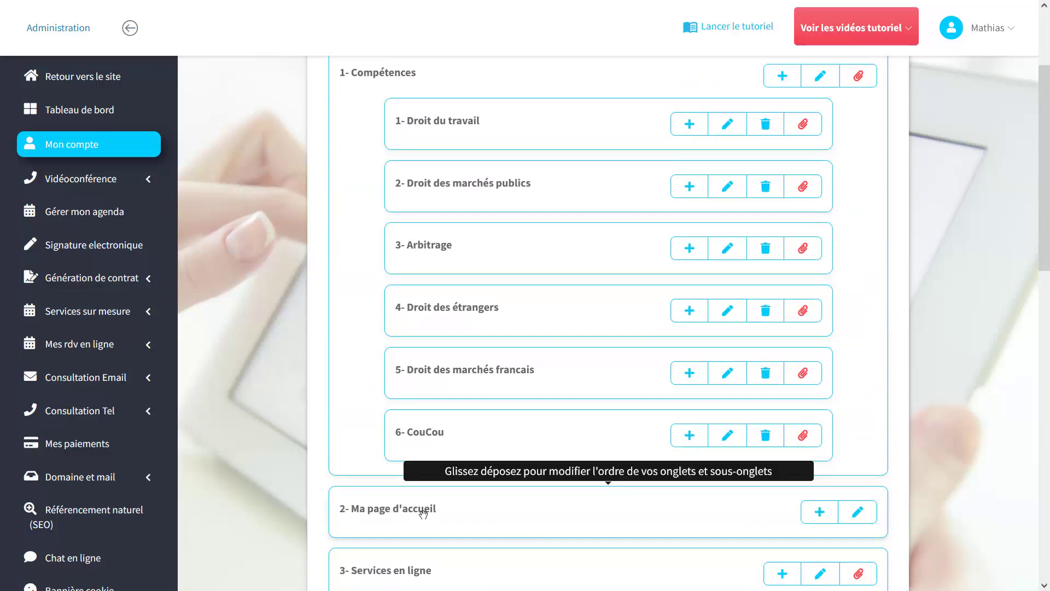
scroll(565, 488, down, 10)
click(589, 475)
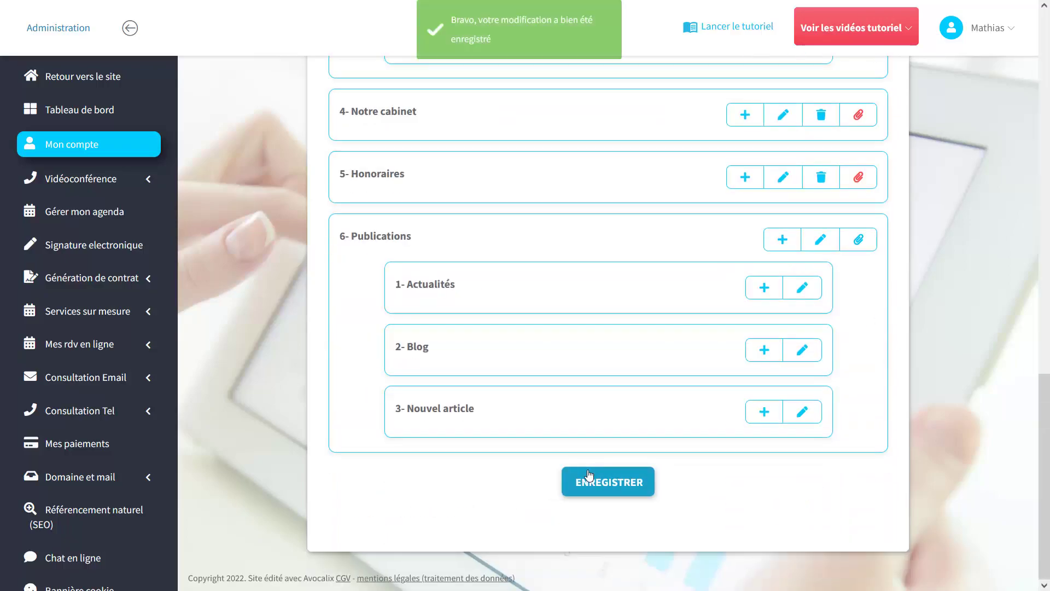
Check the tab order on the site, and reopen the menu configuration to look through its tabs and sub-tabs.
click(89, 77)
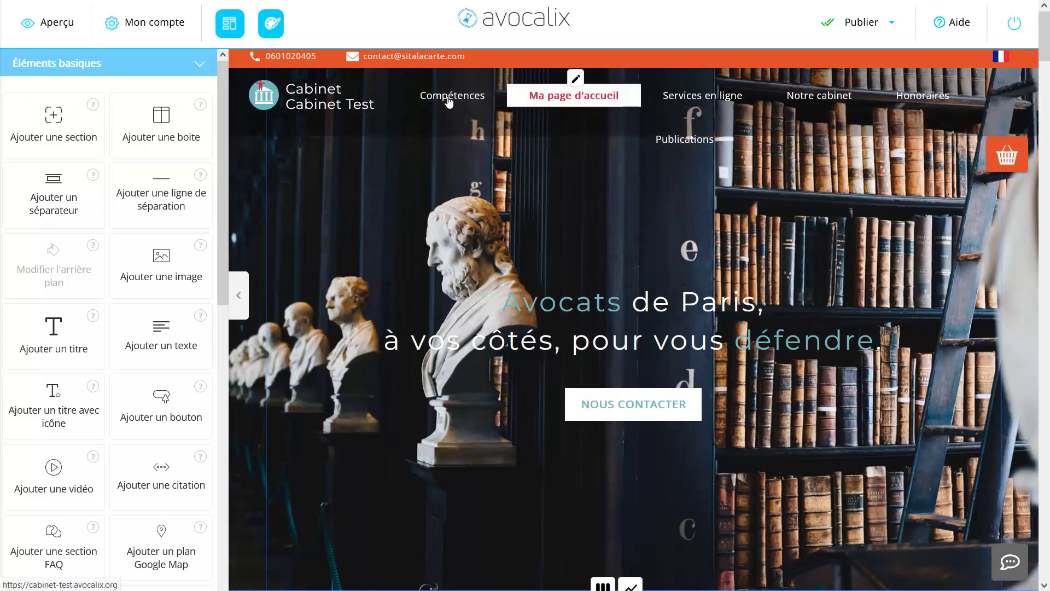
click(143, 26)
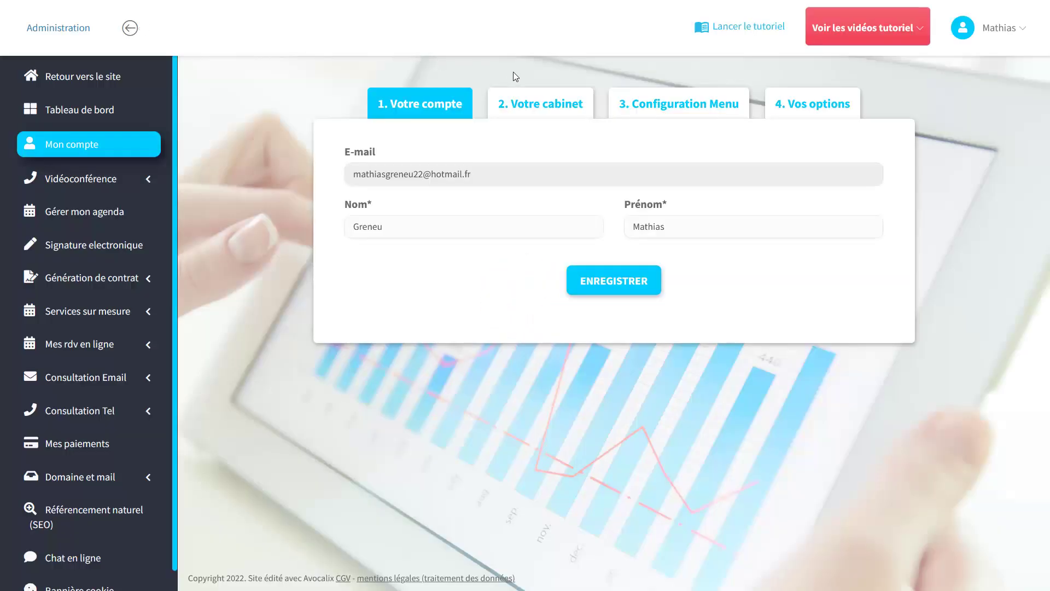
click(652, 104)
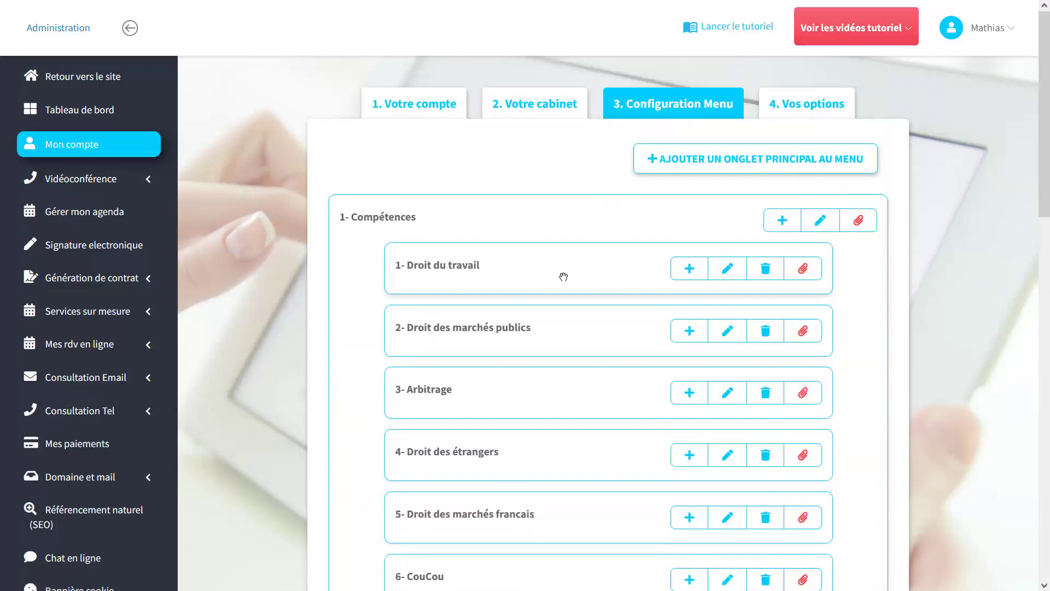
scroll(768, 328, down, 10)
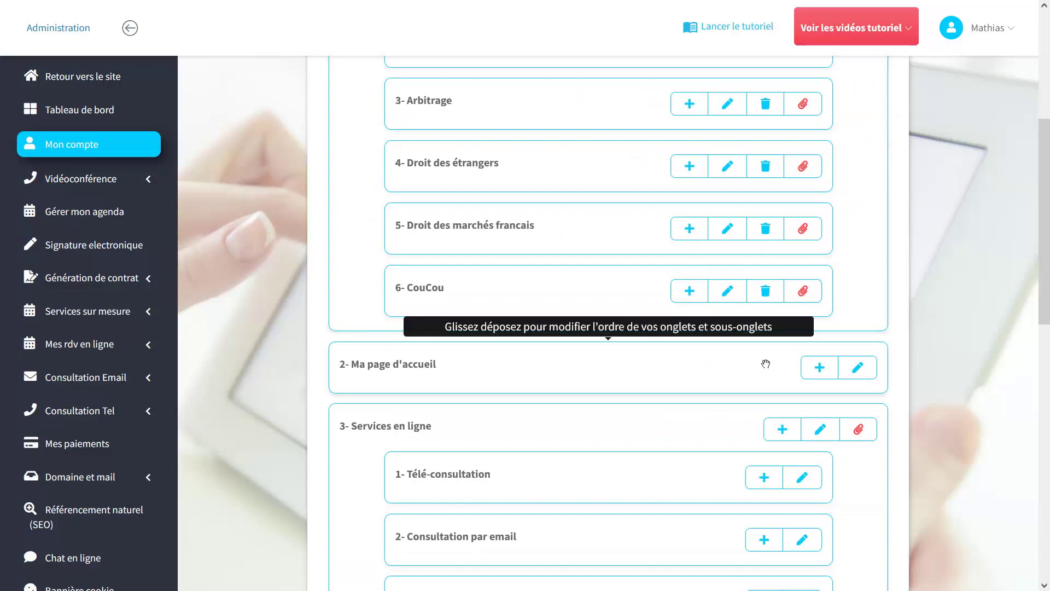
scroll(749, 352, down, 5)
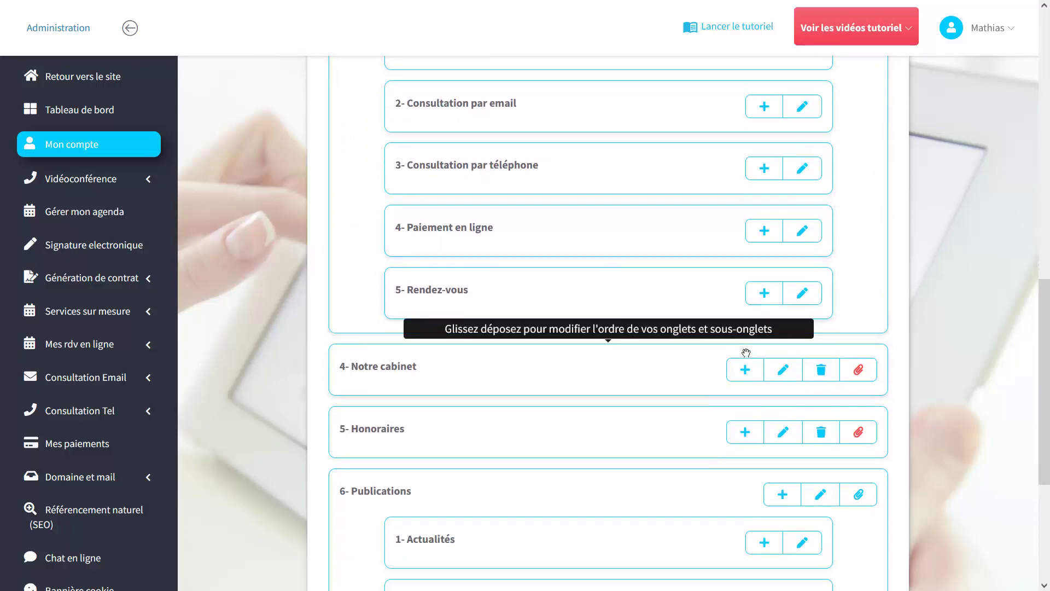
scroll(523, 280, up, 3)
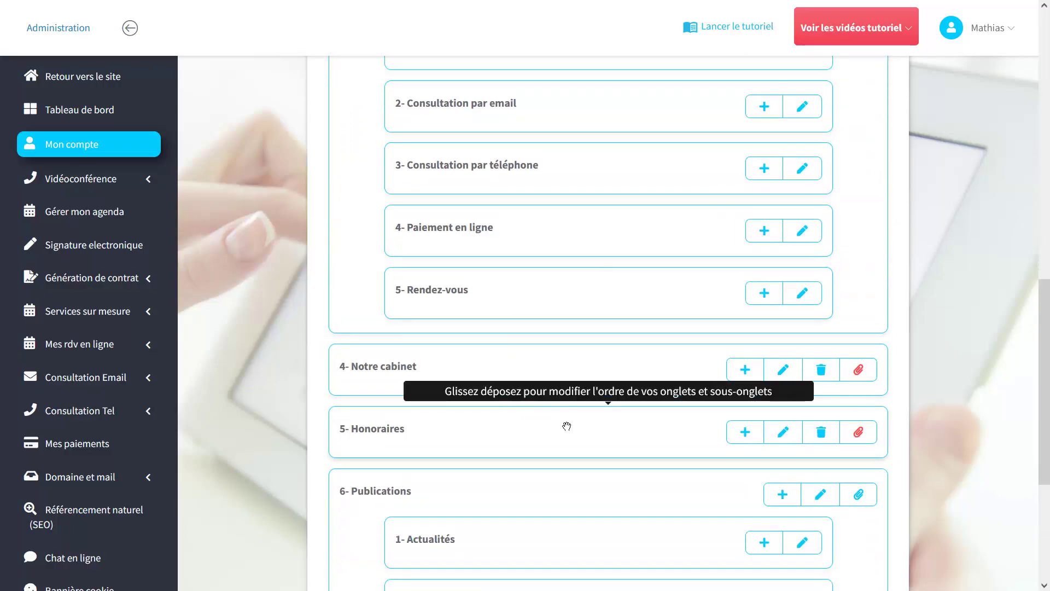
scroll(710, 404, up, 3)
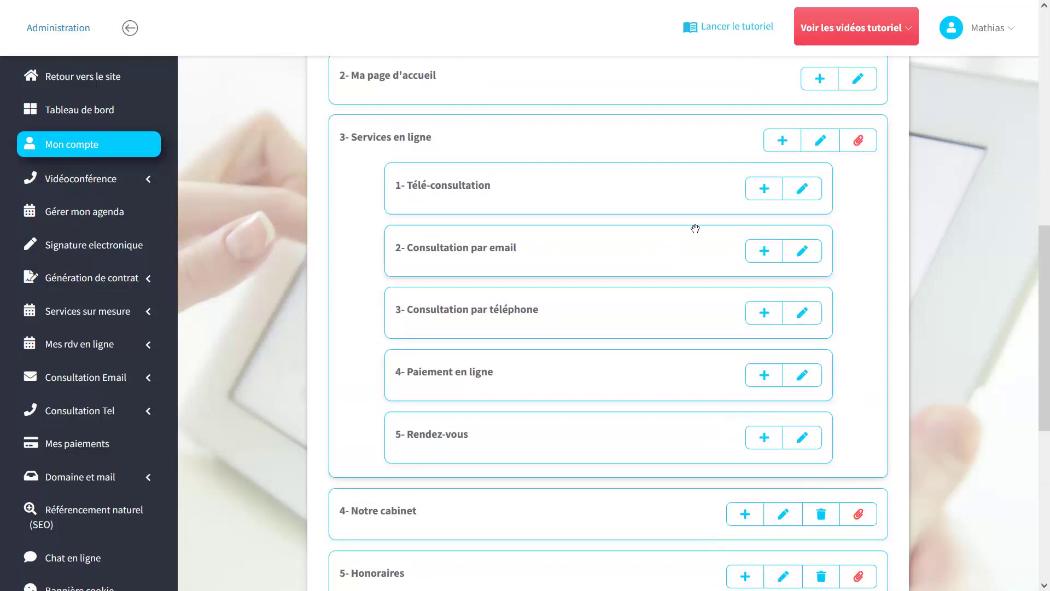
Open the title of the "Télé-consultation" sub-tab for editing and validate it as it is.
click(802, 191)
mouse_move(509, 197)
mouse_down()
mouse_move(403, 204)
mouse_move(468, 192)
mouse_up()
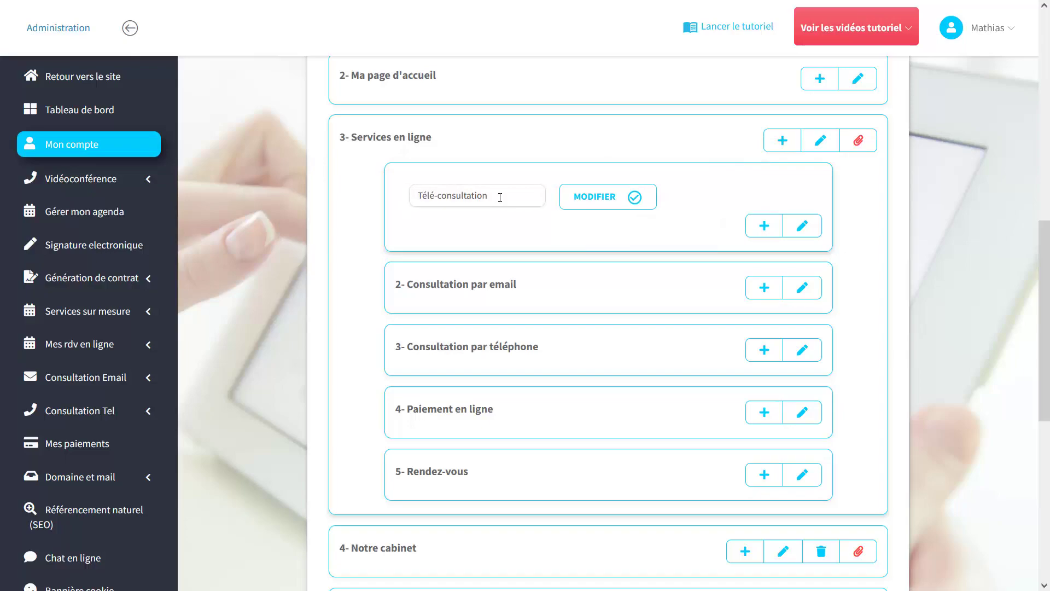
click(651, 196)
Add a secondary tab named "Sous onglet" under "Ma page d'accueil".
scroll(689, 229, up, 3)
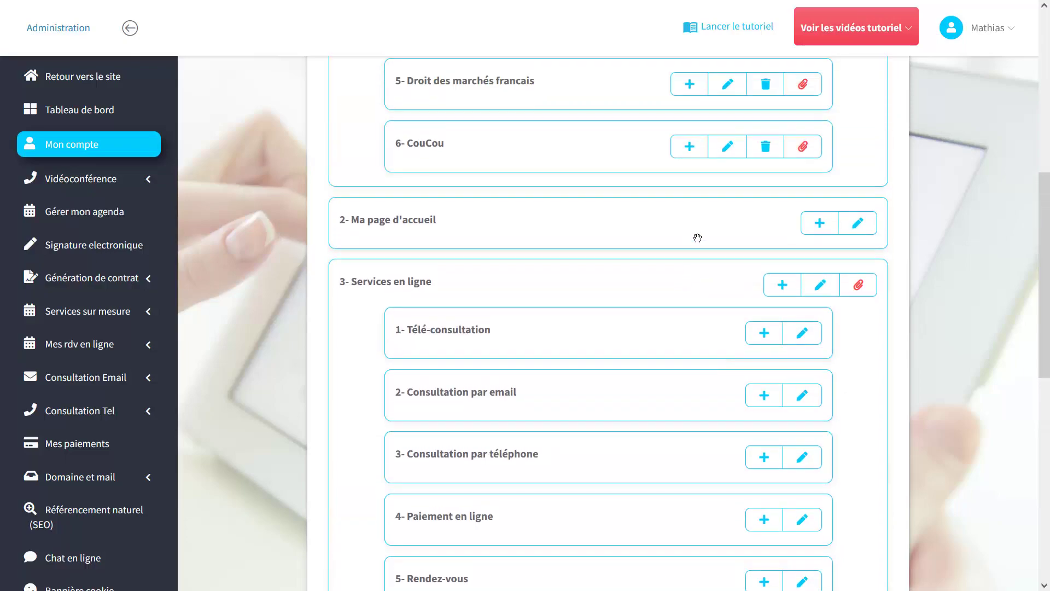
scroll(698, 238, up, 9)
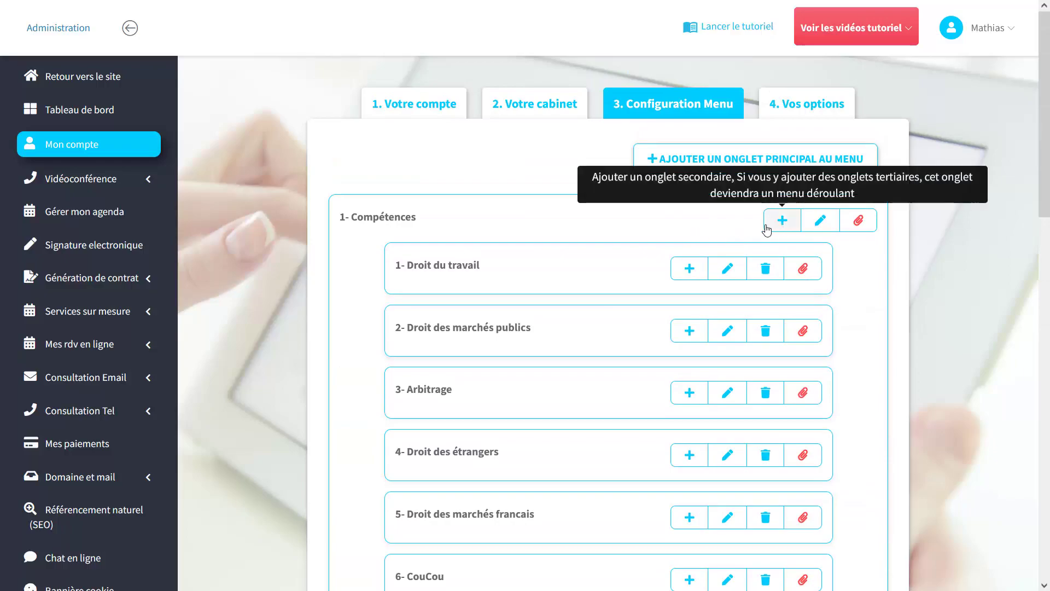
scroll(640, 303, down, 7)
scroll(640, 307, up, 1)
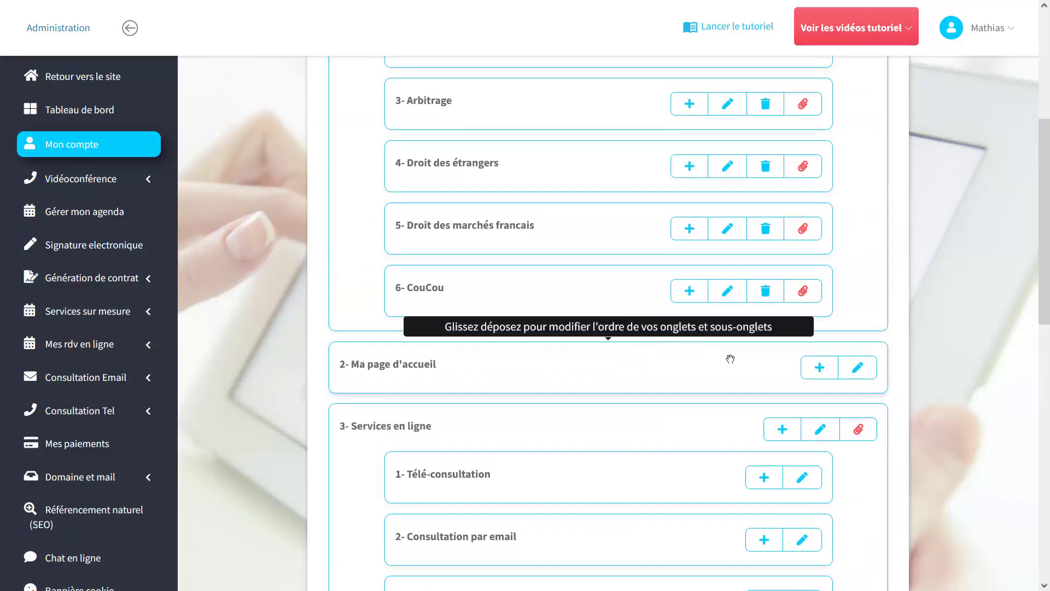
click(818, 367)
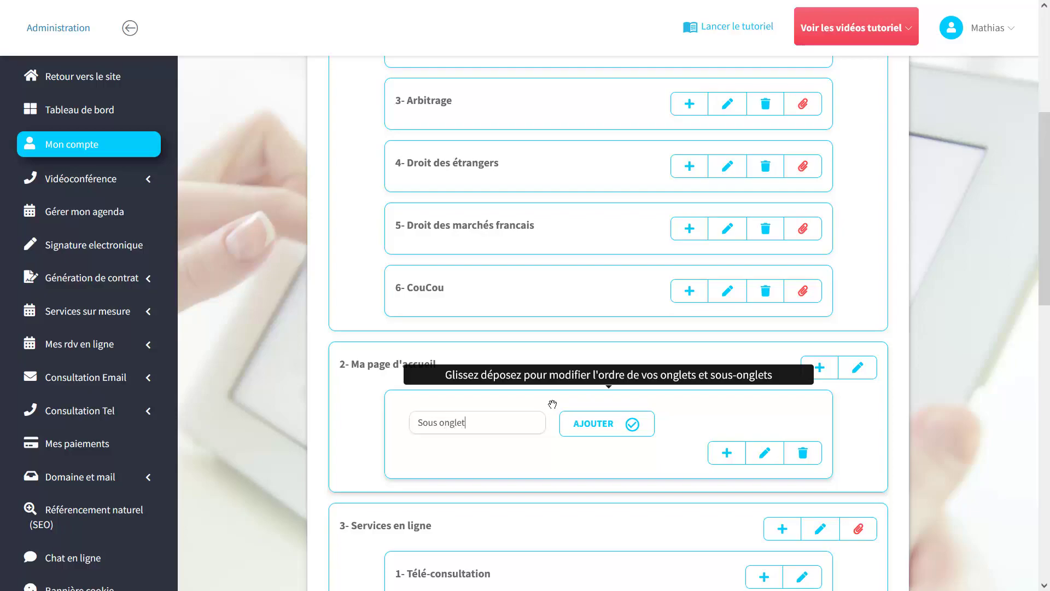
click(587, 426)
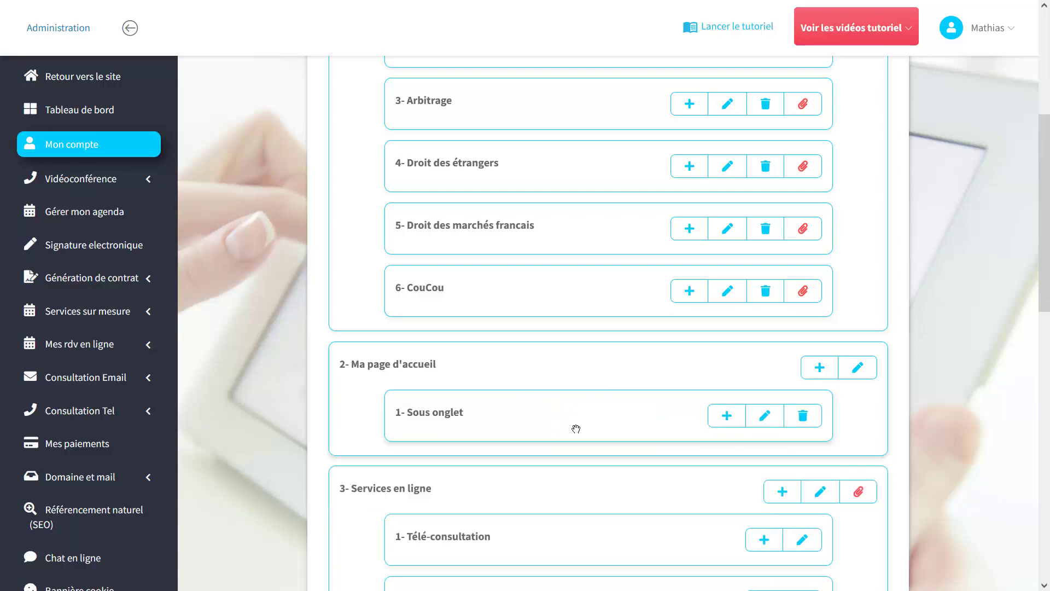
Add a tertiary tab "onglet tertiaire" under "Sous onglet" and another secondary tab "Sous onglet 2" under "Ma page d'accueil".
click(726, 416)
text(onglet tertiaire)
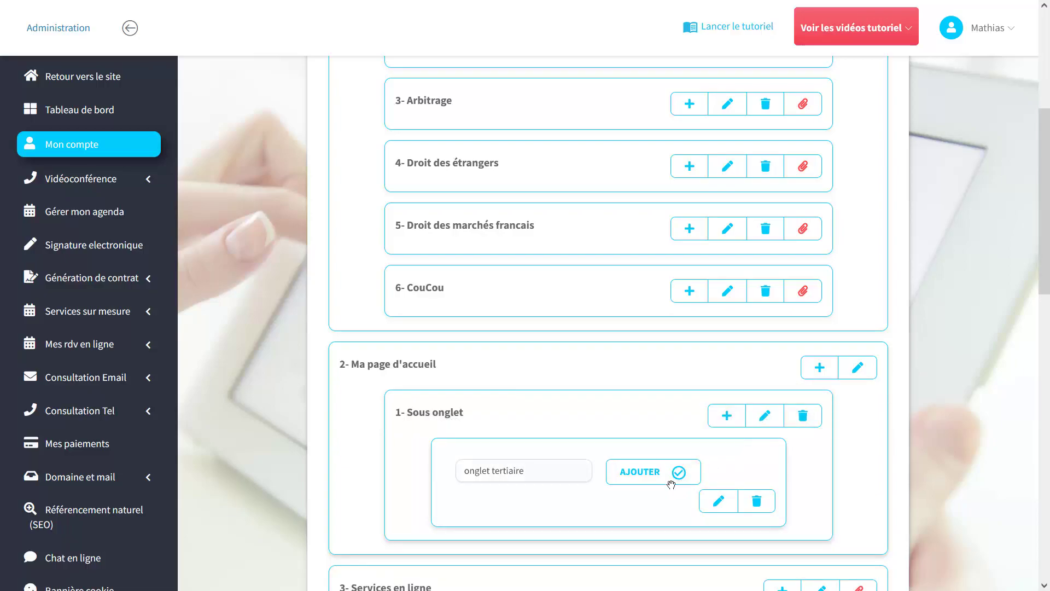
click(665, 477)
click(818, 367)
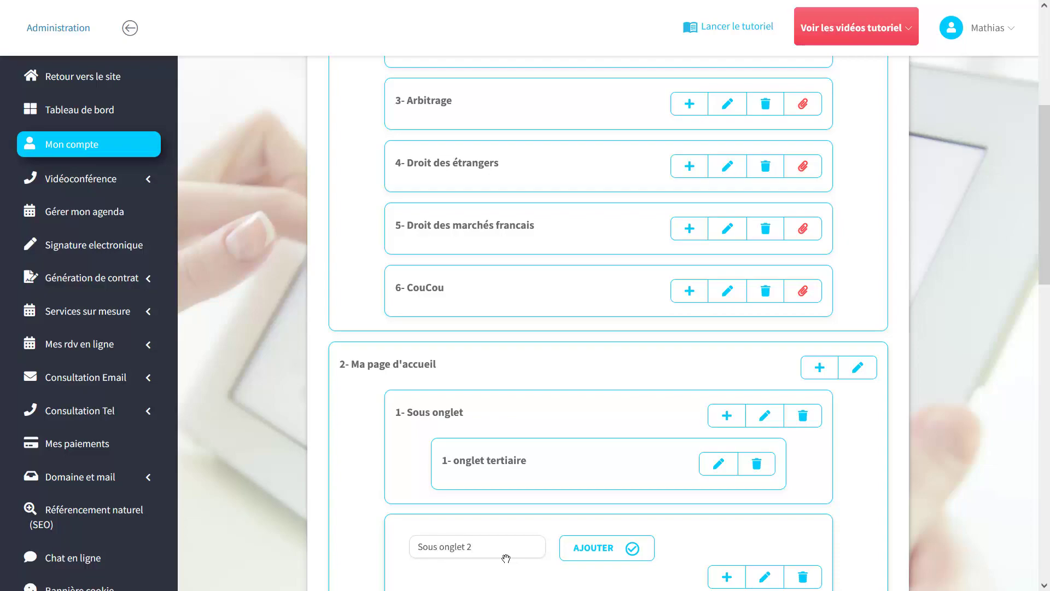
click(603, 548)
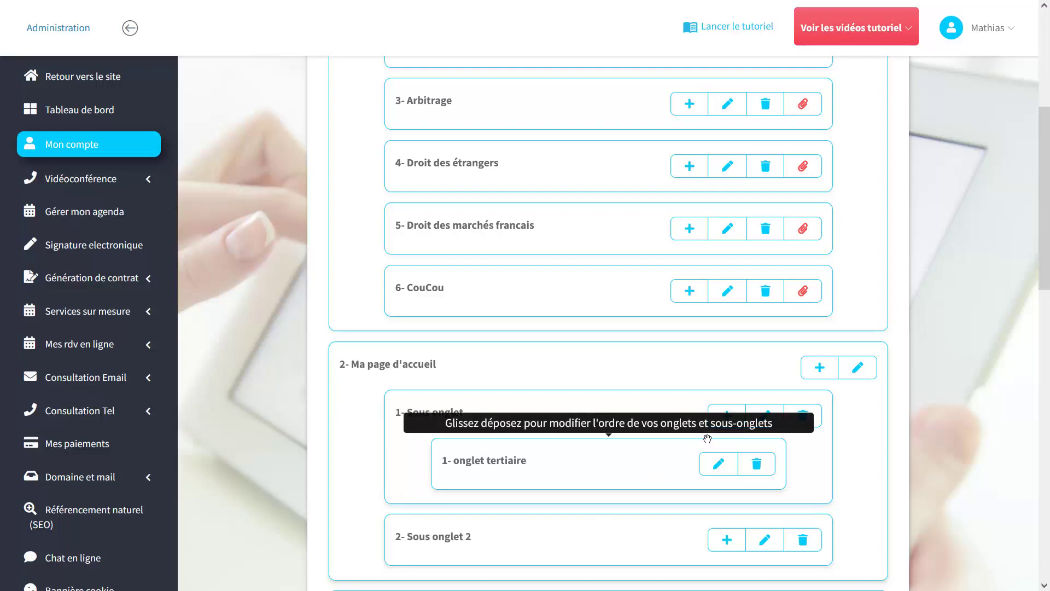
Move the "Blog" sub-tab above "Actualités" within the "Publications" tab.
scroll(791, 441, down, 1)
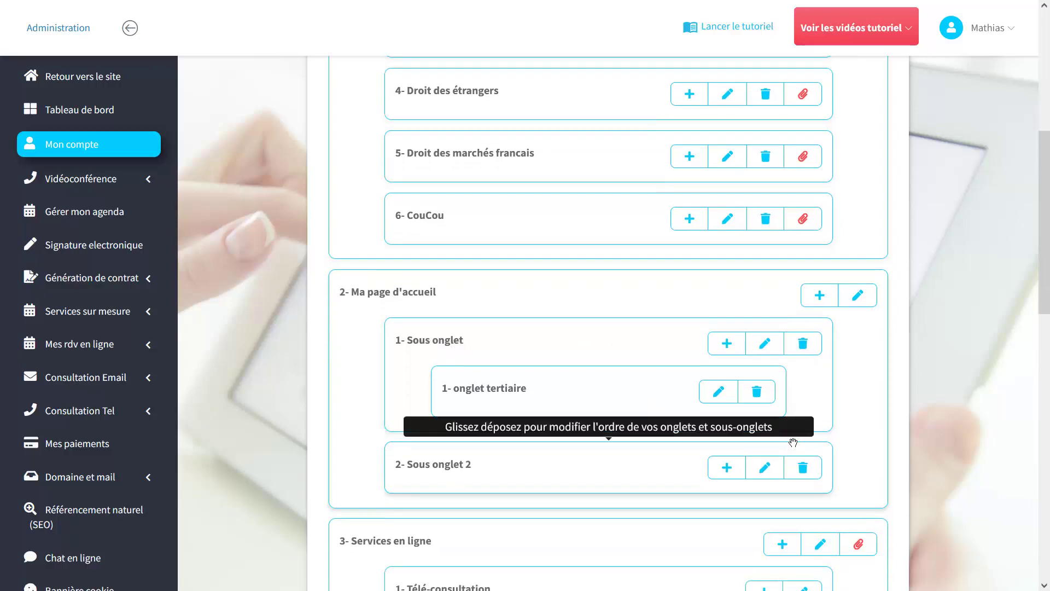
scroll(793, 442, down, 3)
scroll(794, 444, down, 4)
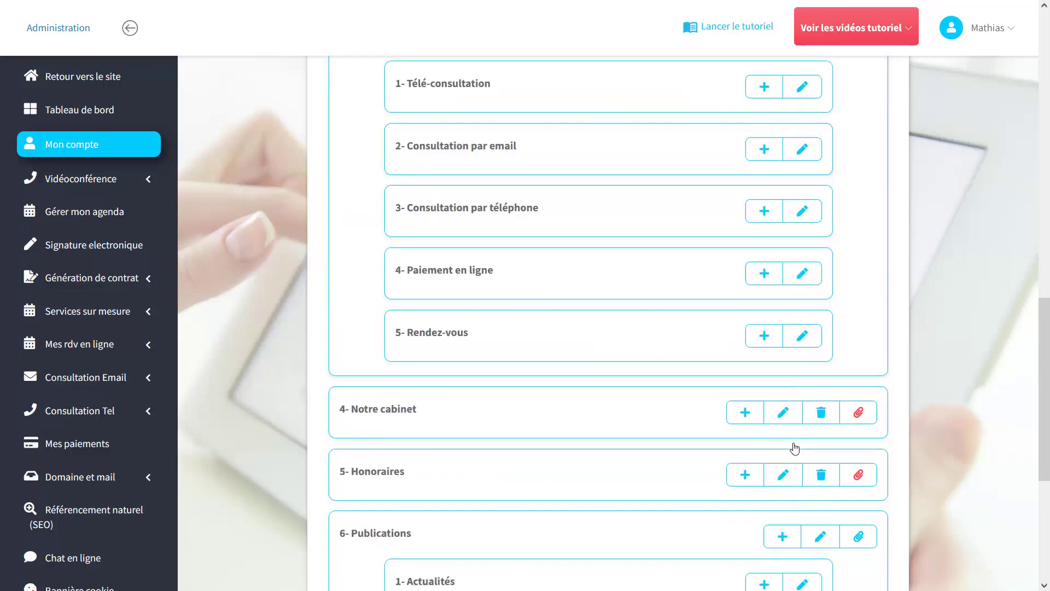
scroll(794, 446, down, 4)
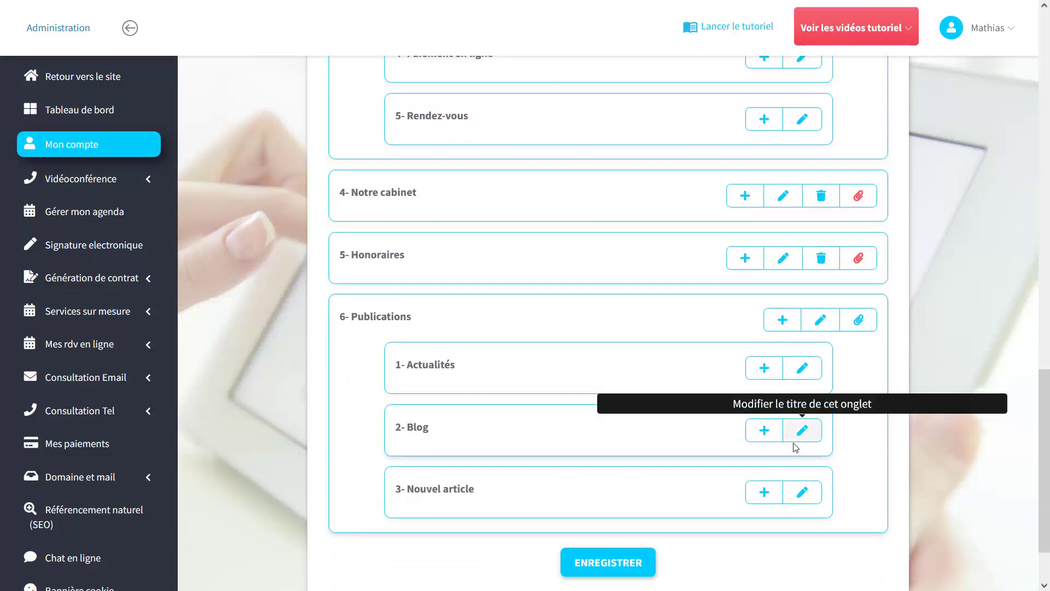
drag(570, 441, 583, 363)
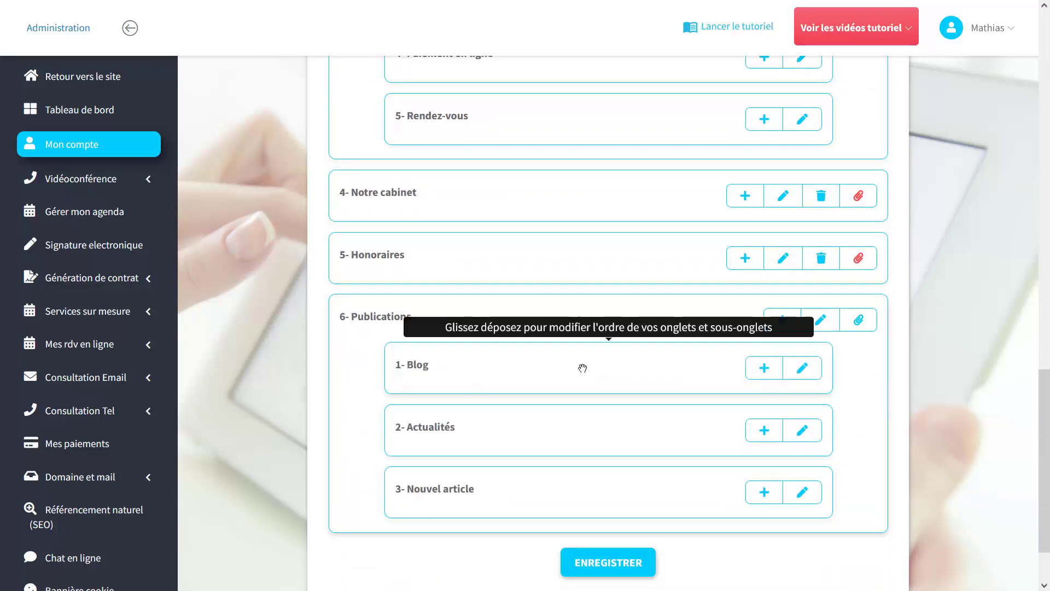
Review the menu structure and the option to remove the page associated with the "Services en ligne" tab.
scroll(574, 403, up, 6)
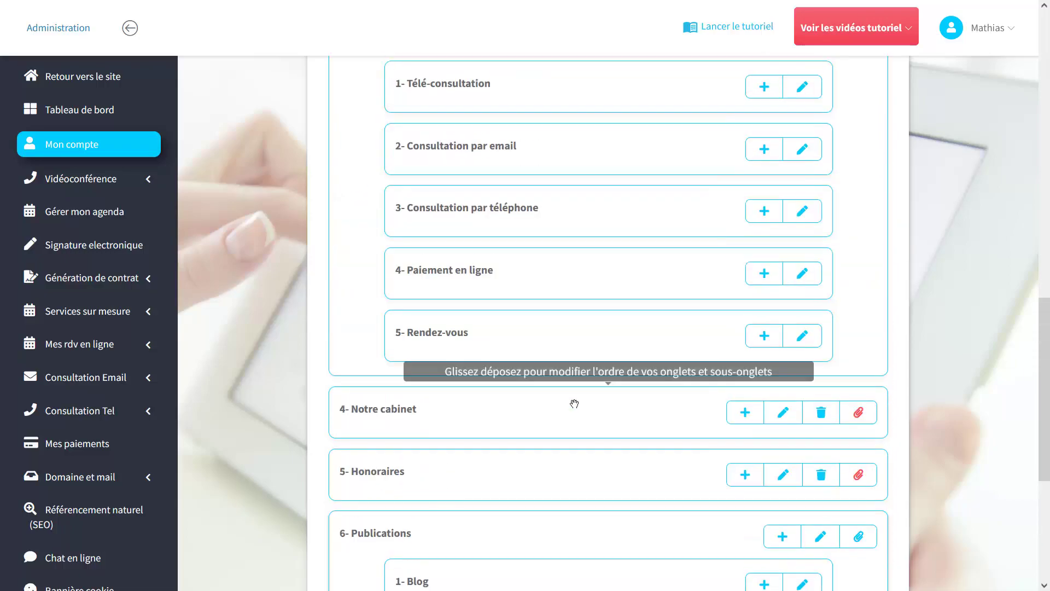
scroll(591, 404, up, 4)
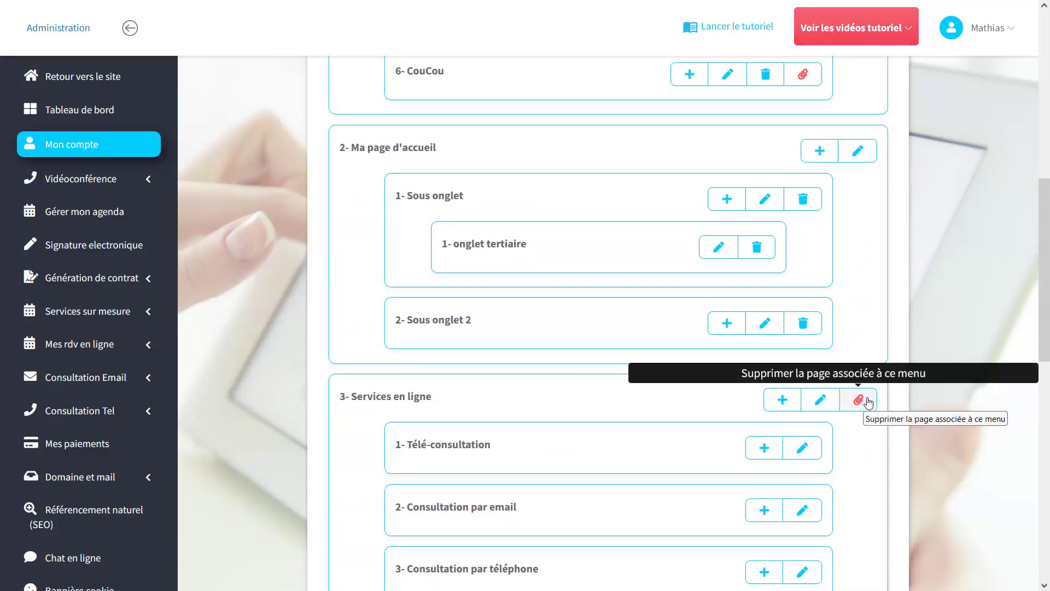
scroll(869, 403, down, 8)
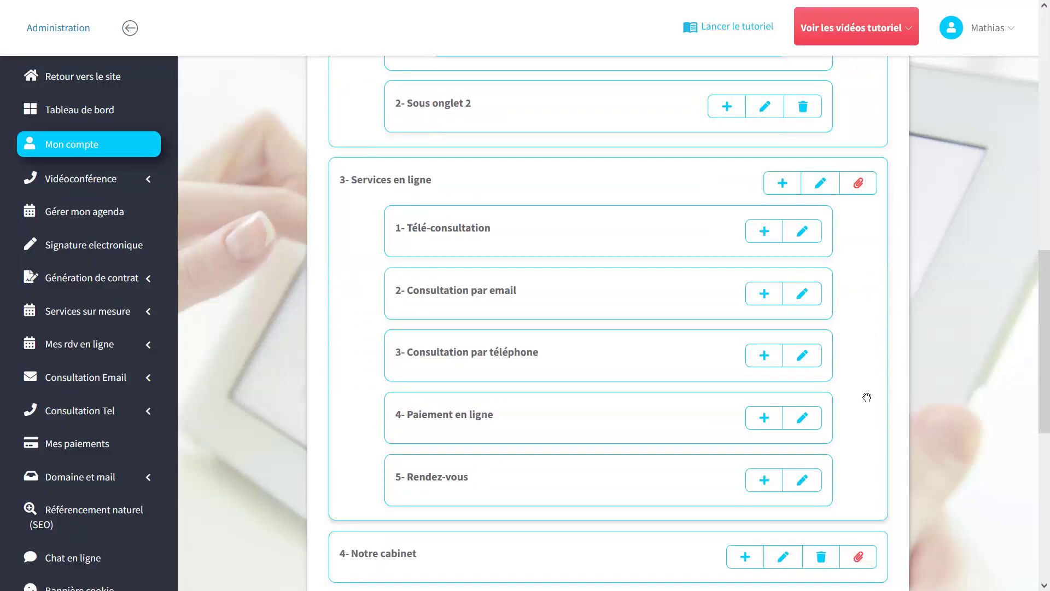
scroll(760, 418, down, 4)
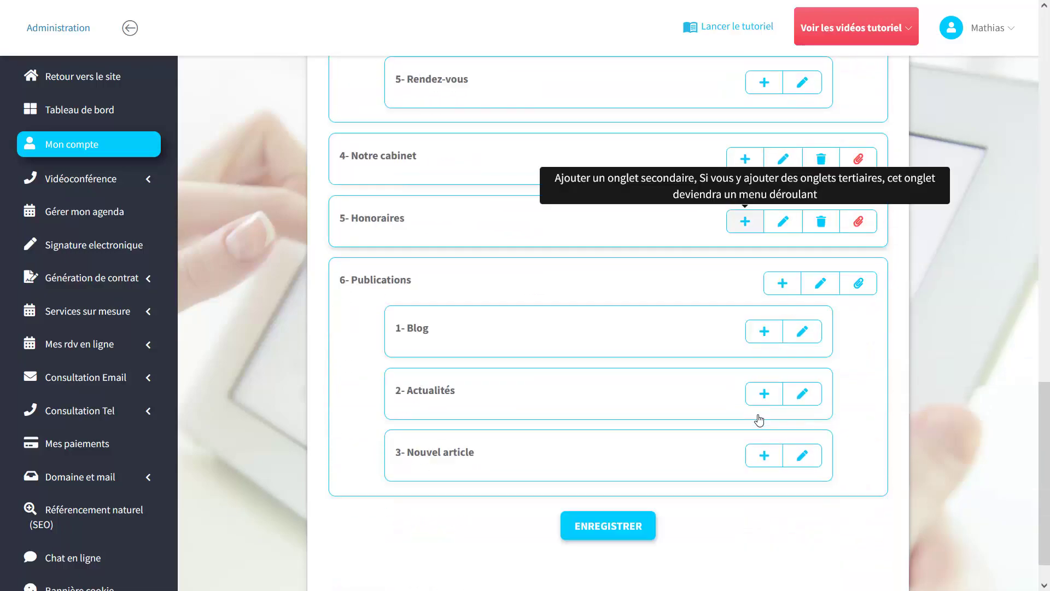
Examine the menu configuration from "Compétences" to "Publications", comparing the page-association options of the "Honoraires" and "Publications" tabs.
scroll(653, 370, up, 20)
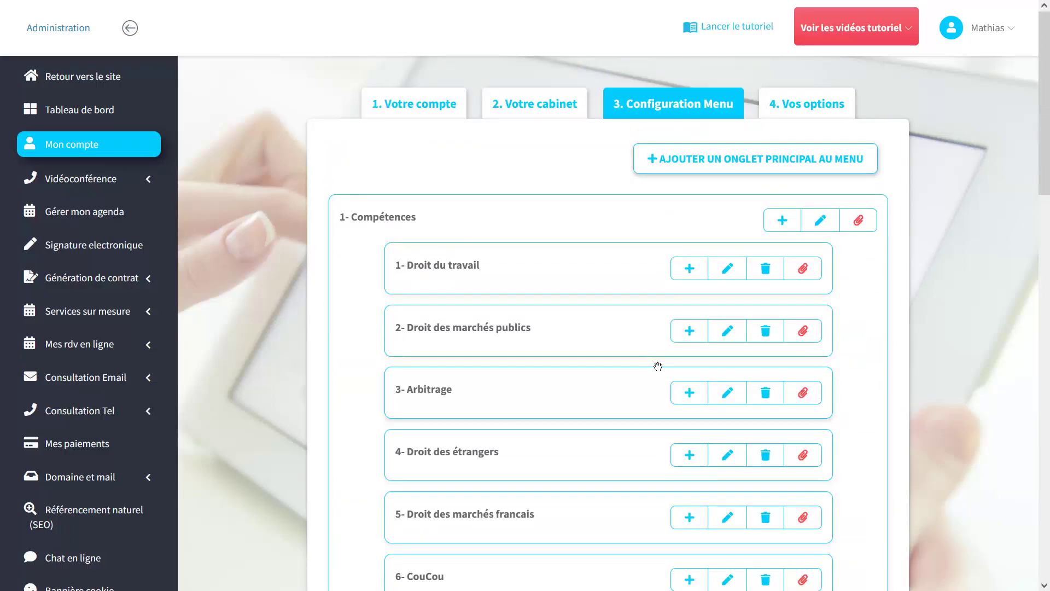
scroll(655, 373, down, 15)
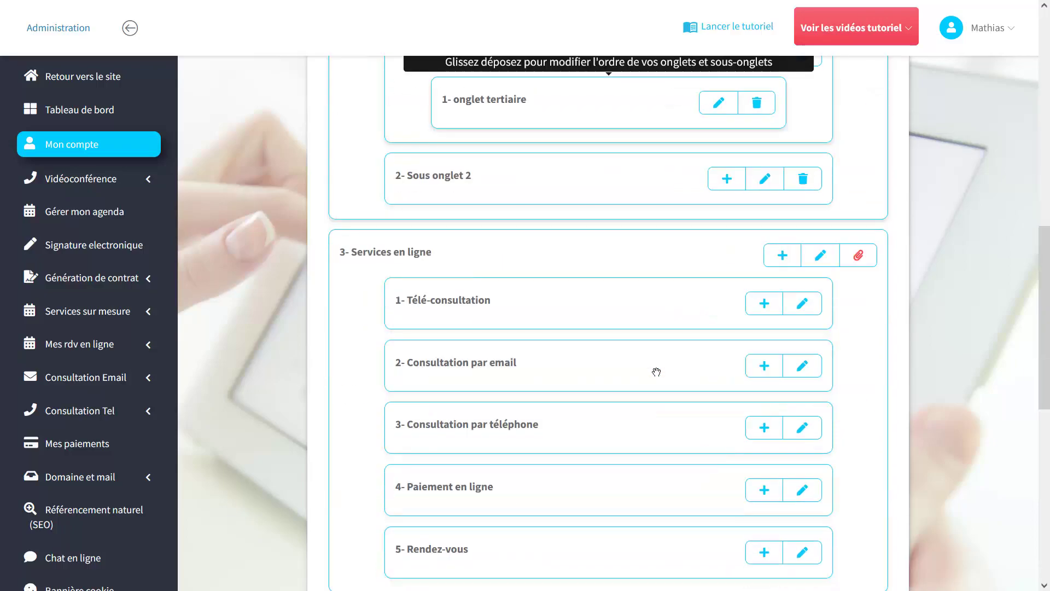
scroll(579, 357, up, 3)
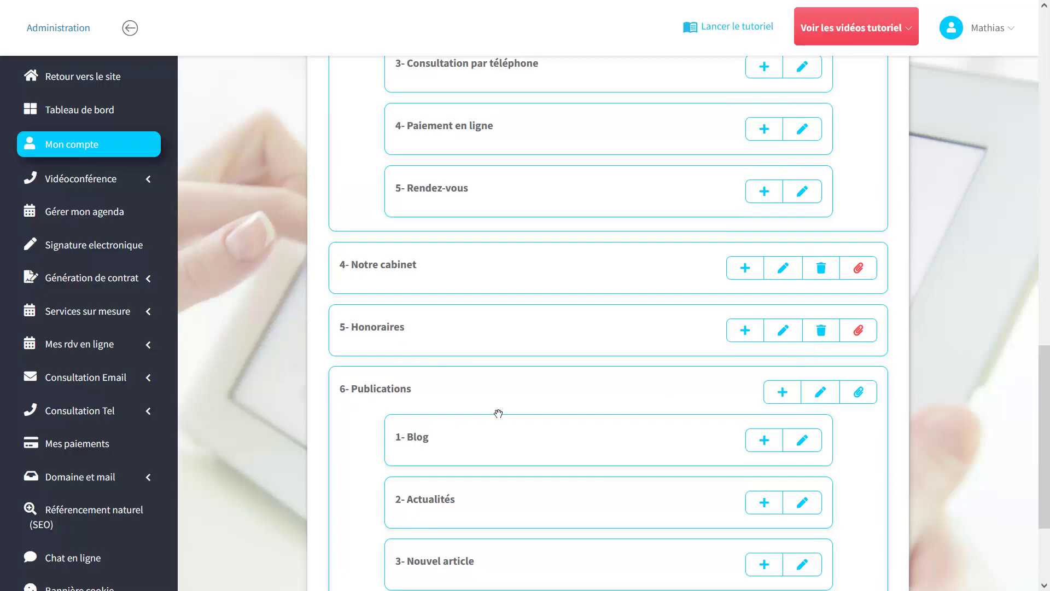
scroll(497, 412, down, 2)
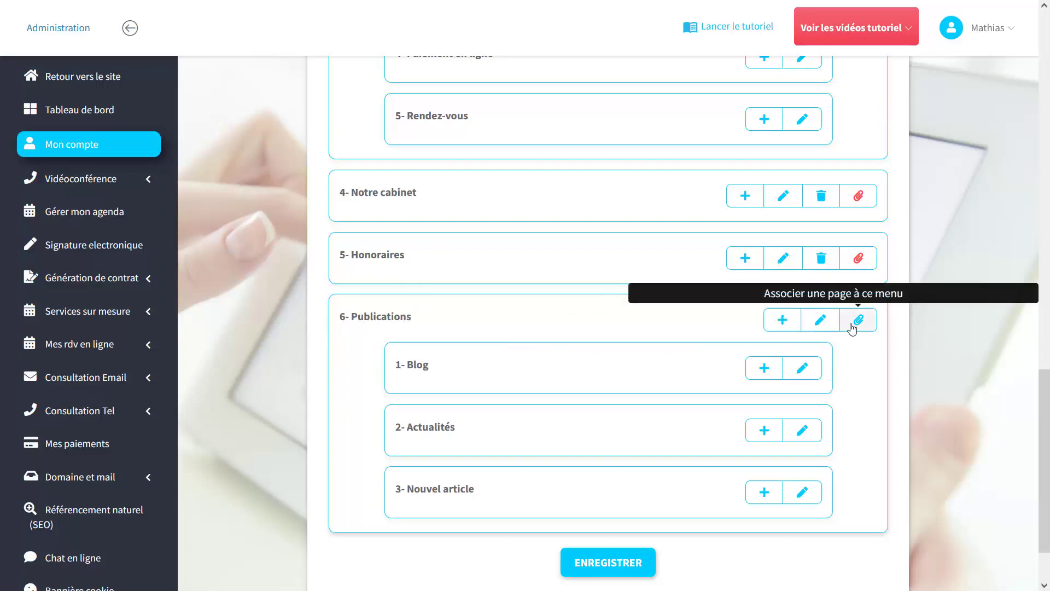
scroll(865, 327, up, 3)
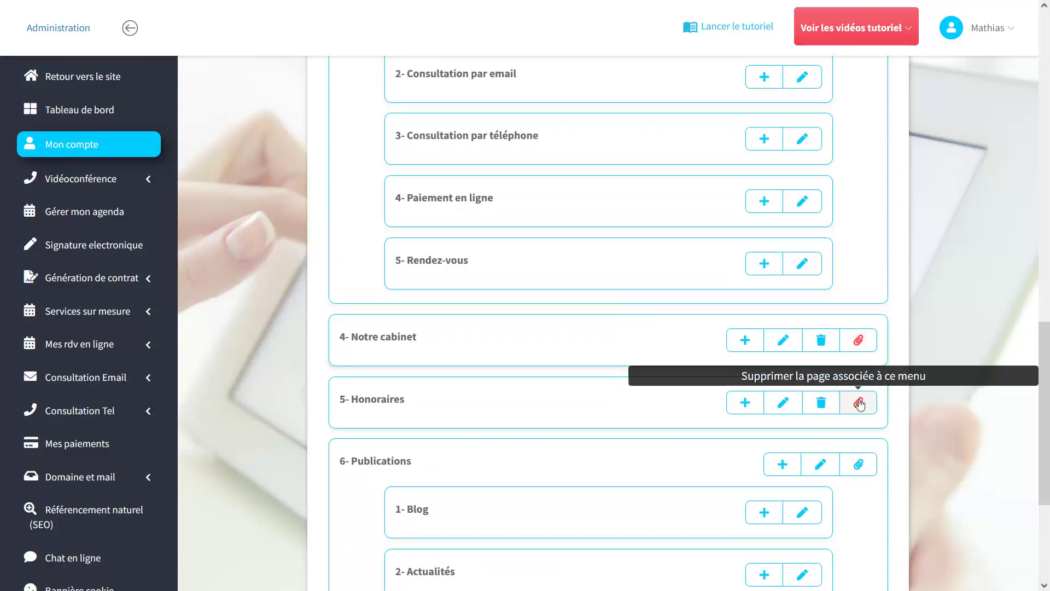
scroll(858, 399, up, 10)
scroll(845, 411, up, 9)
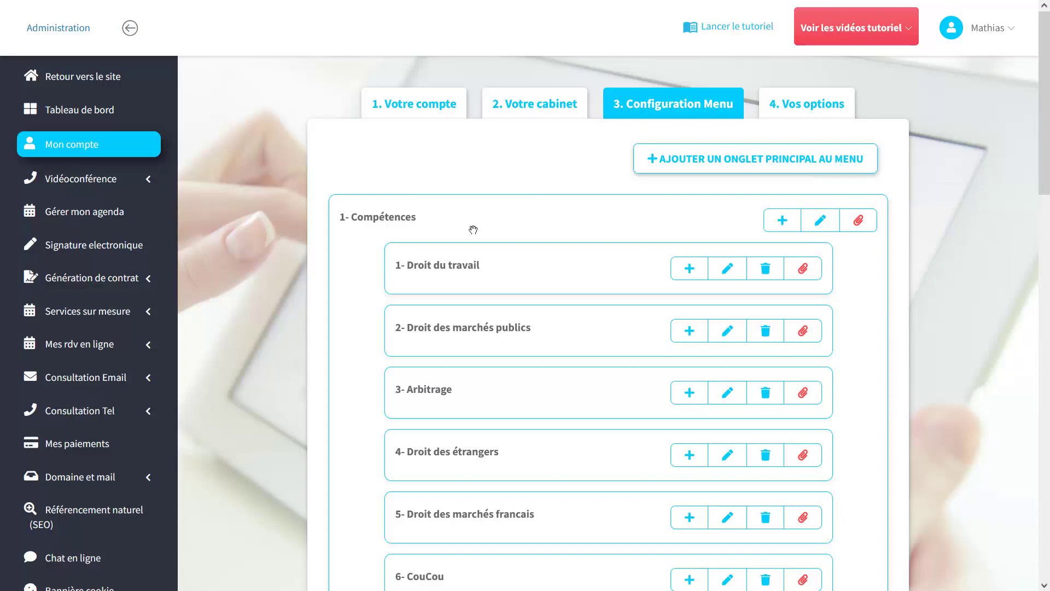
scroll(579, 291, down, 3)
scroll(540, 420, up, 3)
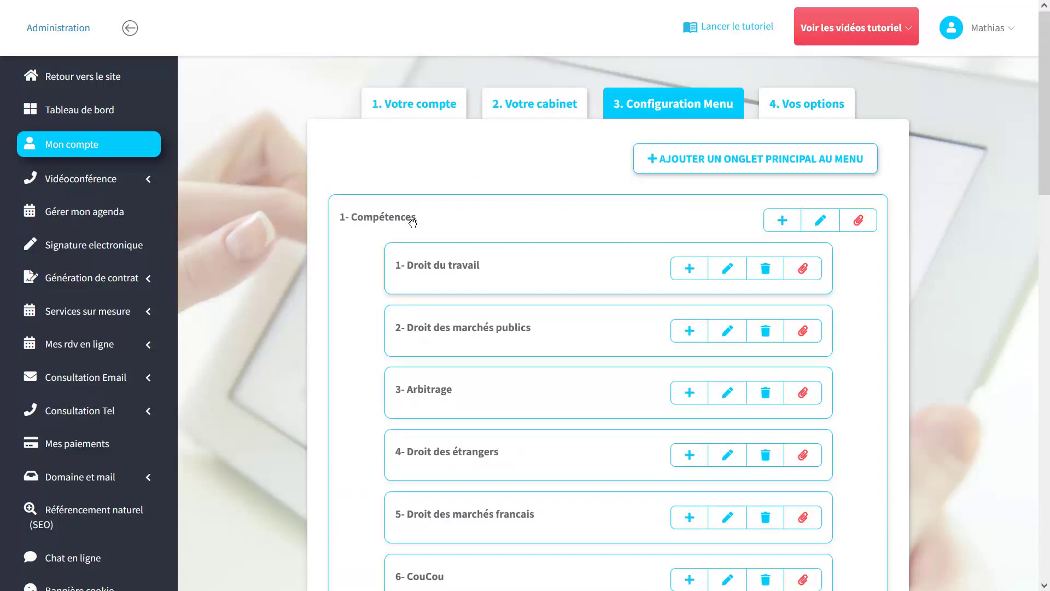
drag(419, 221, 419, 224)
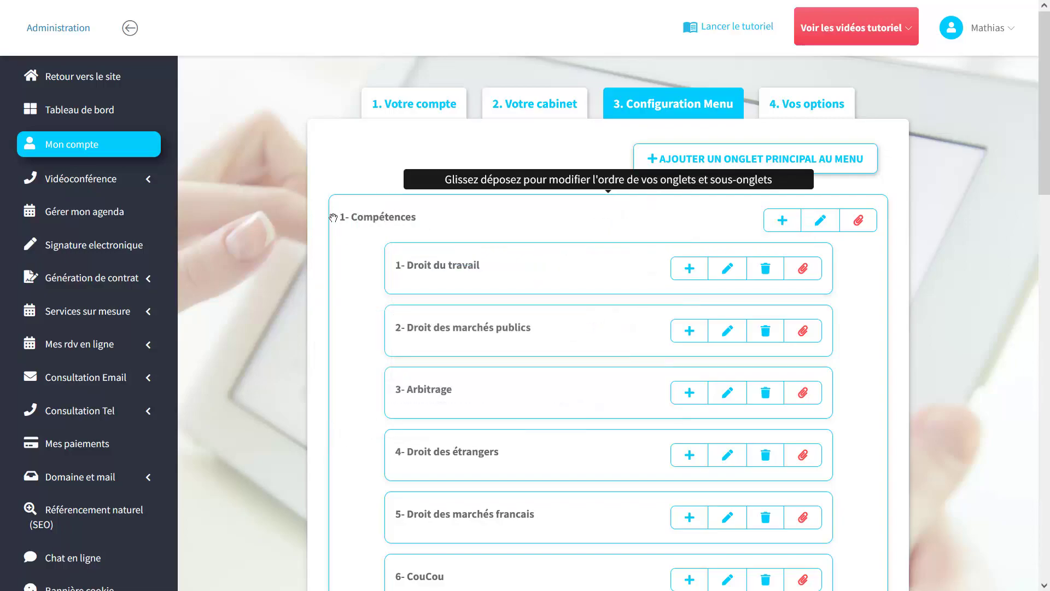